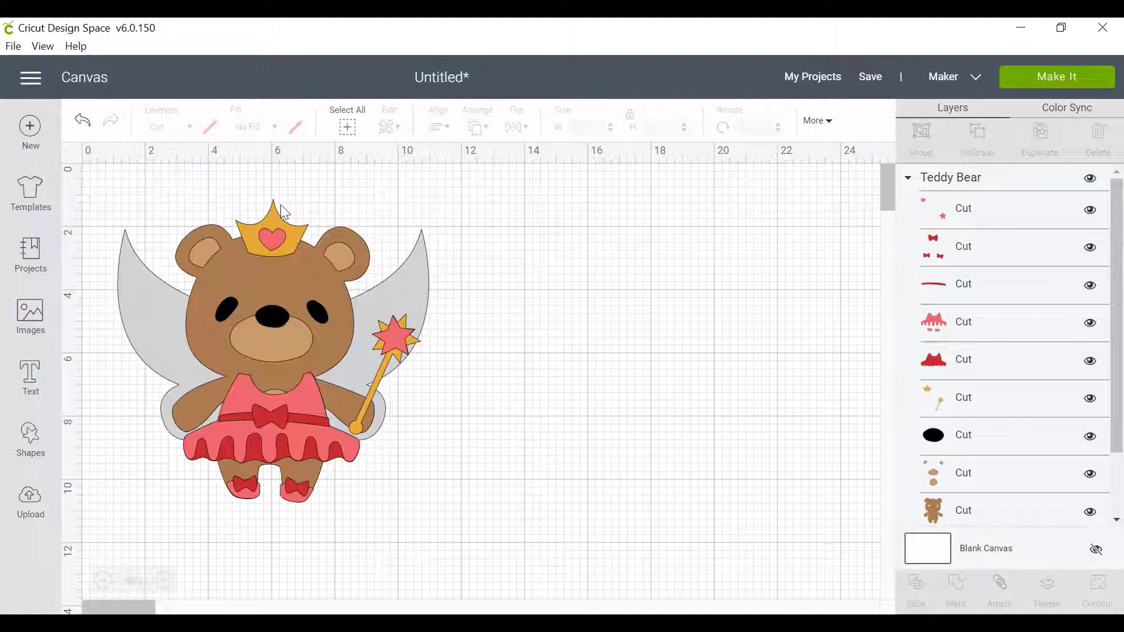
# Marquee-select every piece of the teddy bear and colour them all pink from the Linetype swatch
pyautogui.click(275, 238)
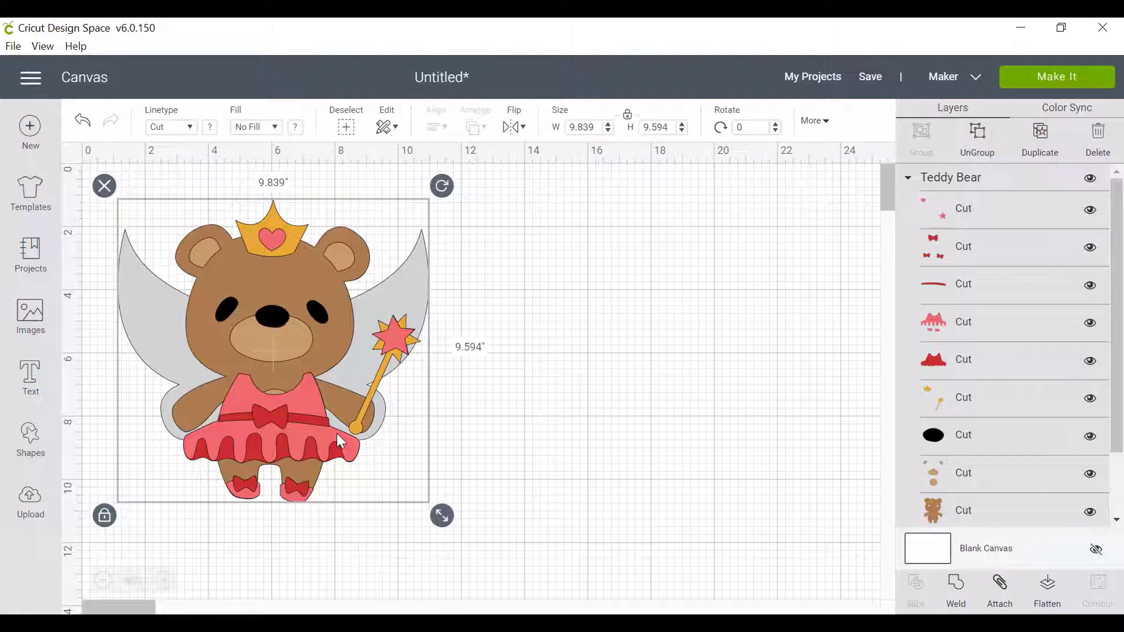
pyautogui.click(640, 246)
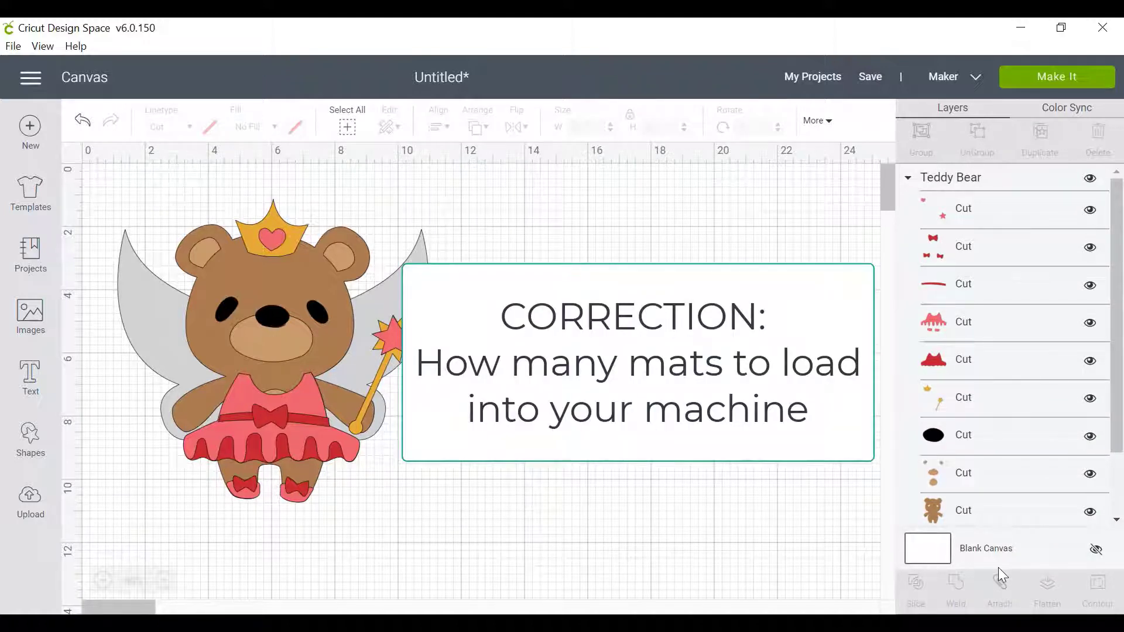
pyautogui.moveTo(513, 538); pyautogui.dragTo(110, 185)
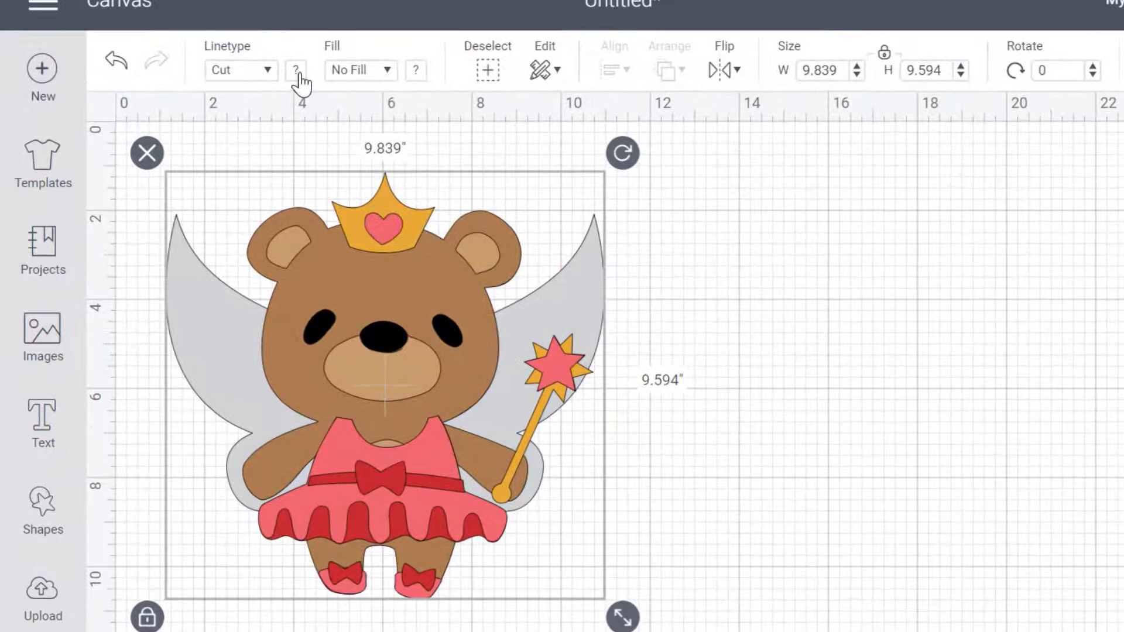
pyautogui.click(210, 127)
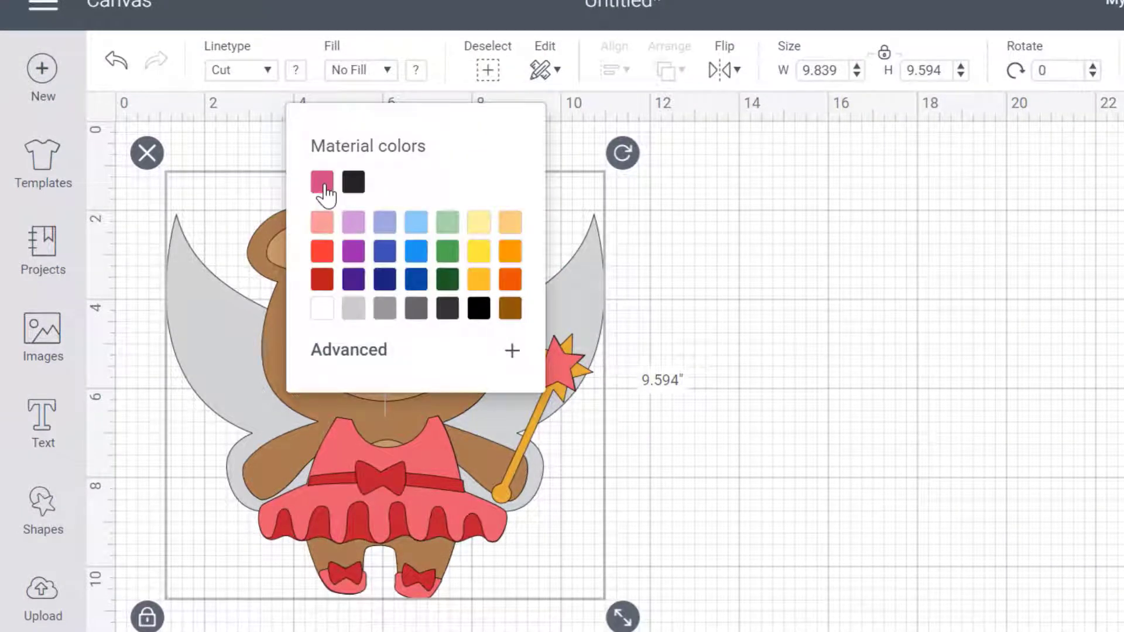
pyautogui.click(322, 182)
pyautogui.click(750, 364)
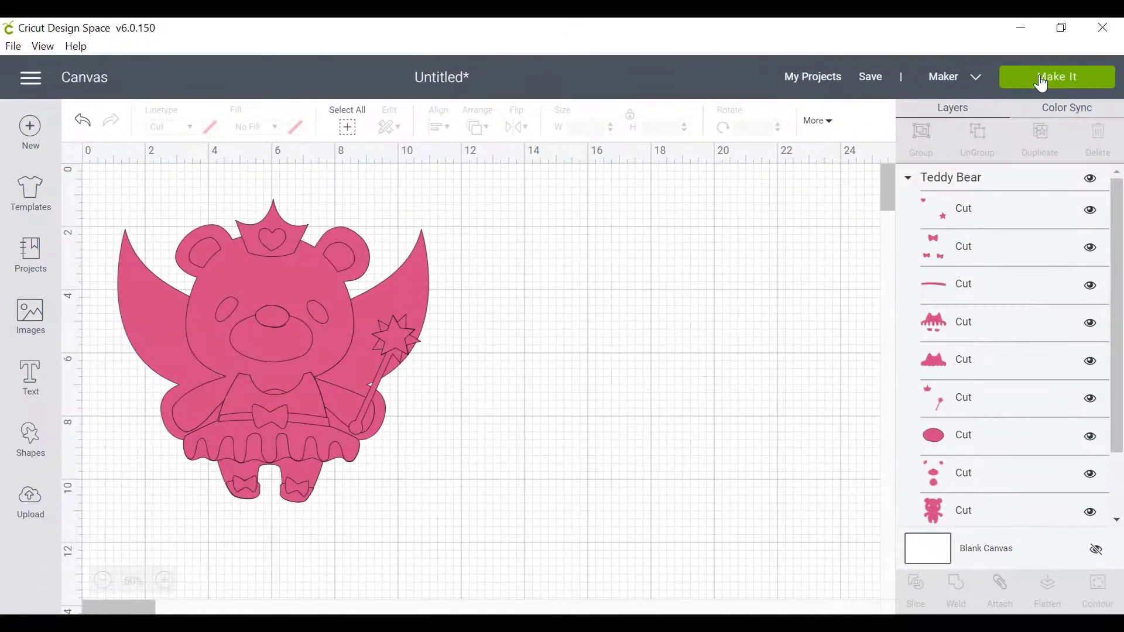
pyautogui.click(1041, 83)
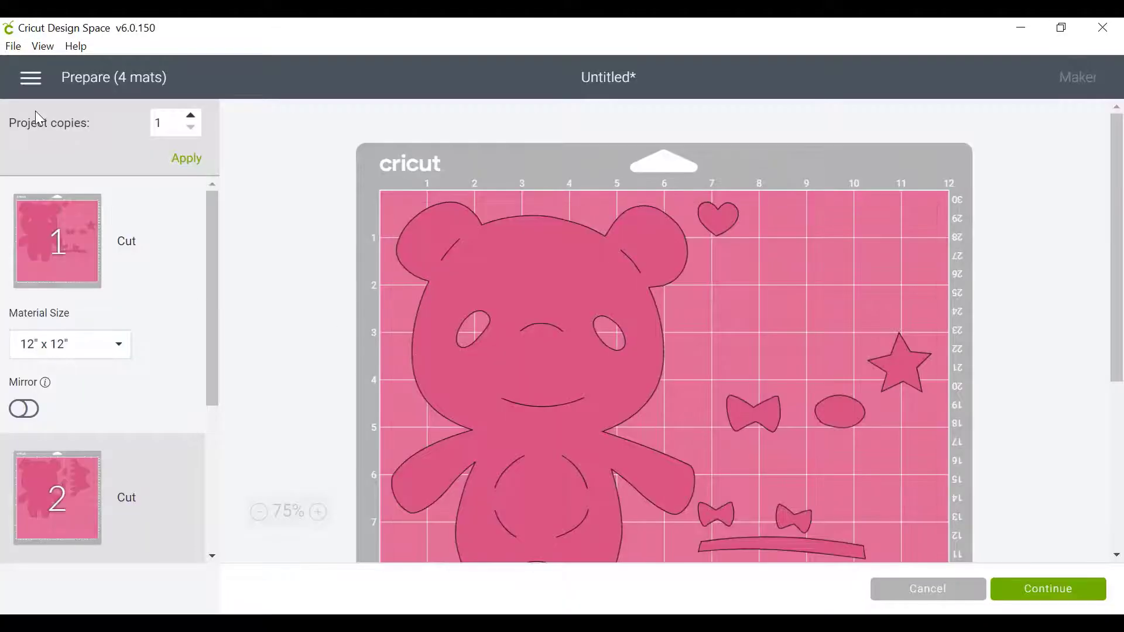
pyautogui.doubleClick(122, 78)
pyautogui.scroll(-3, 486, 387)
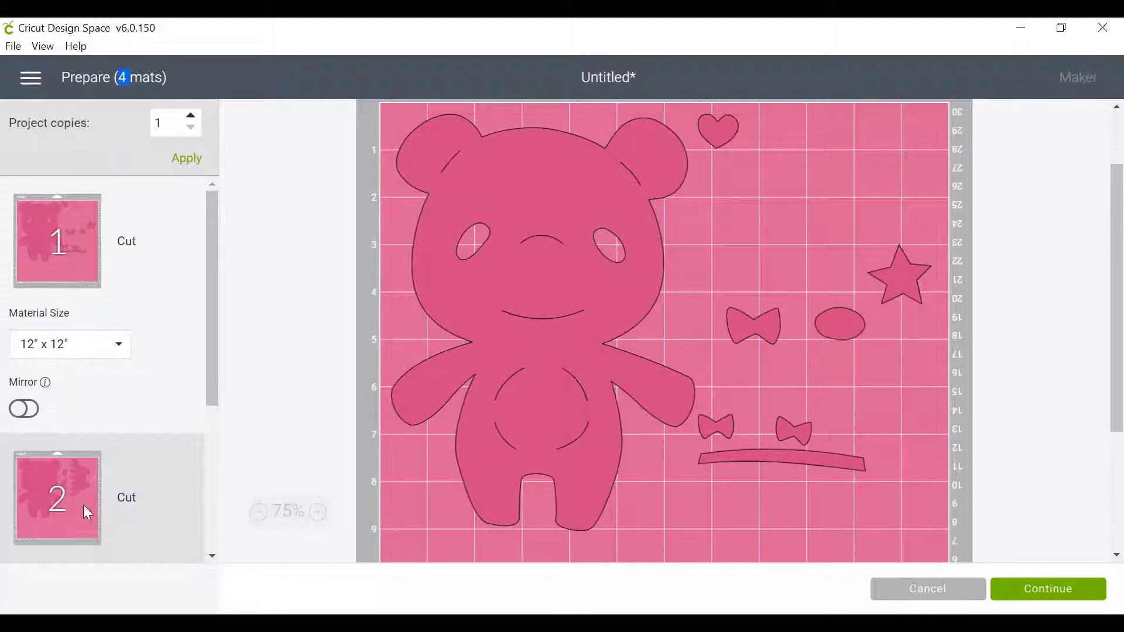
pyautogui.click(100, 254)
pyautogui.click(86, 474)
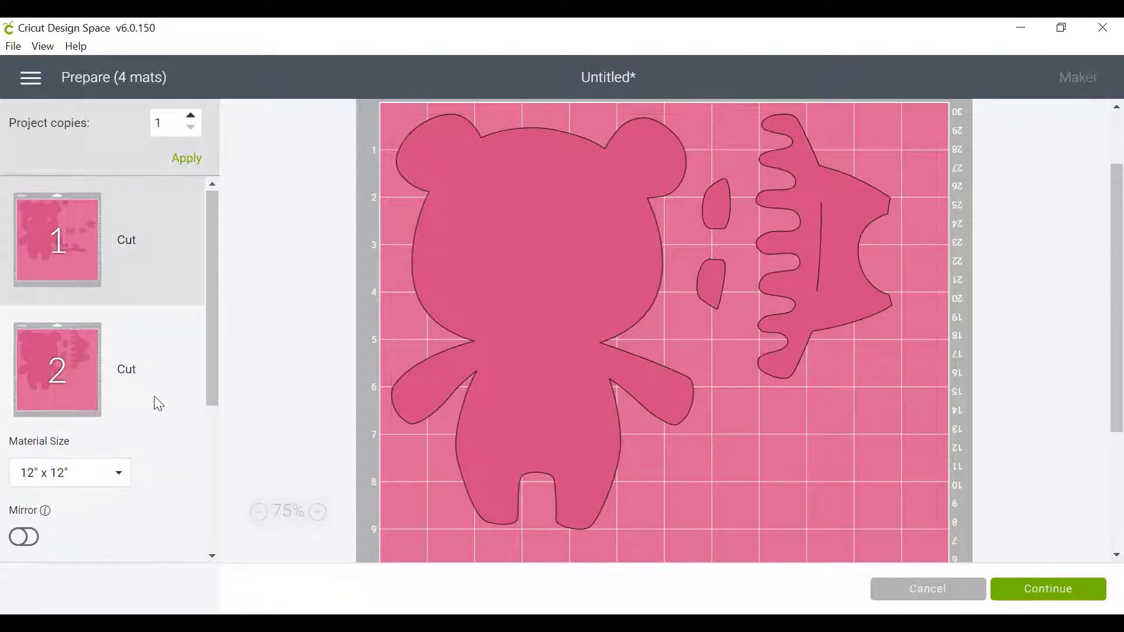
pyautogui.scroll(-4, 153, 396)
pyautogui.click(48, 515)
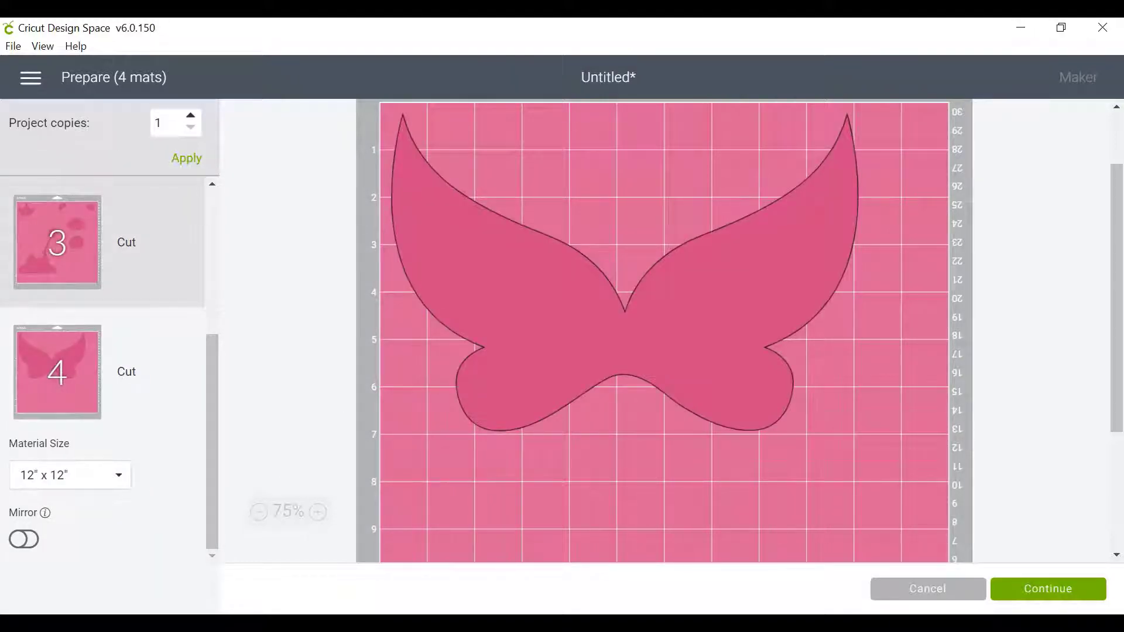
pyautogui.click(961, 592)
pyautogui.click(383, 329)
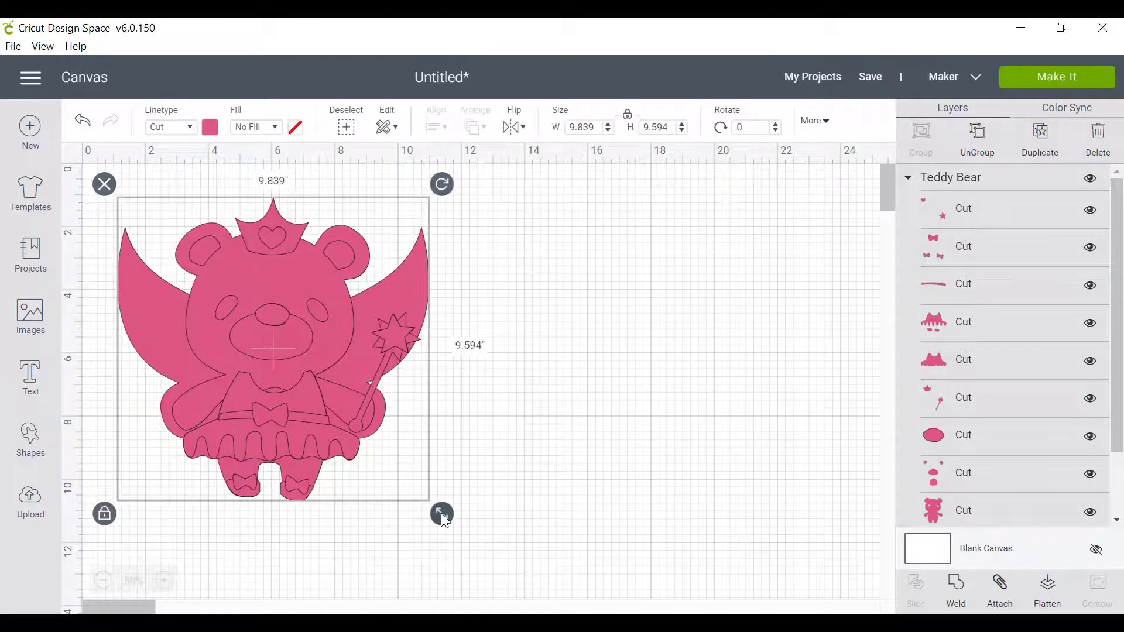
pyautogui.moveTo(439, 514); pyautogui.dragTo(228, 314)
pyautogui.click(367, 359)
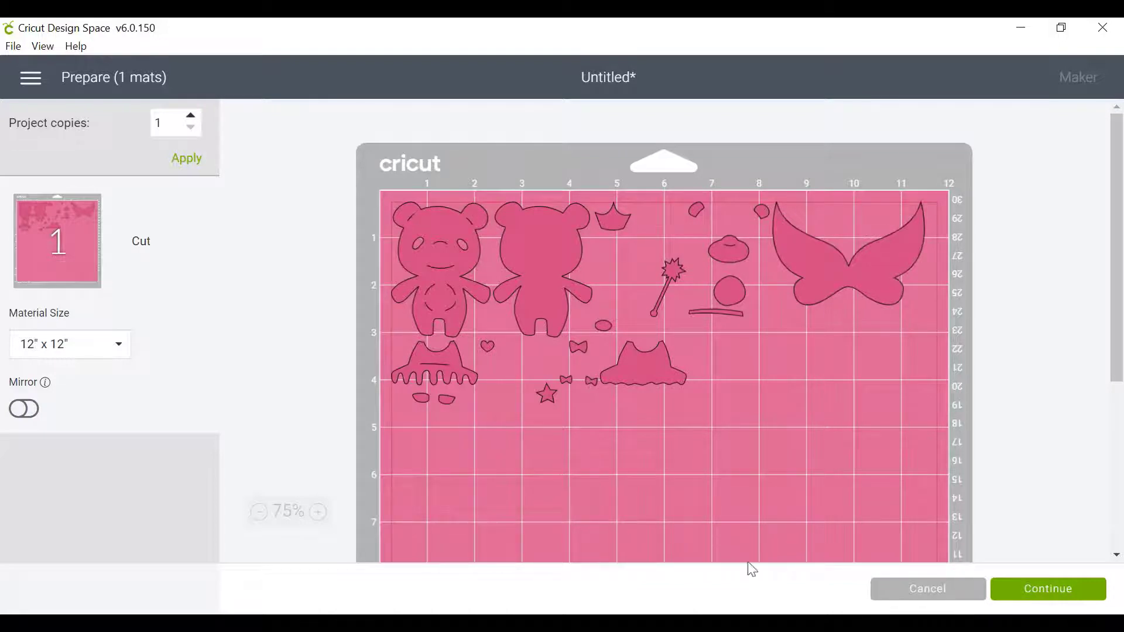
pyautogui.click(934, 594)
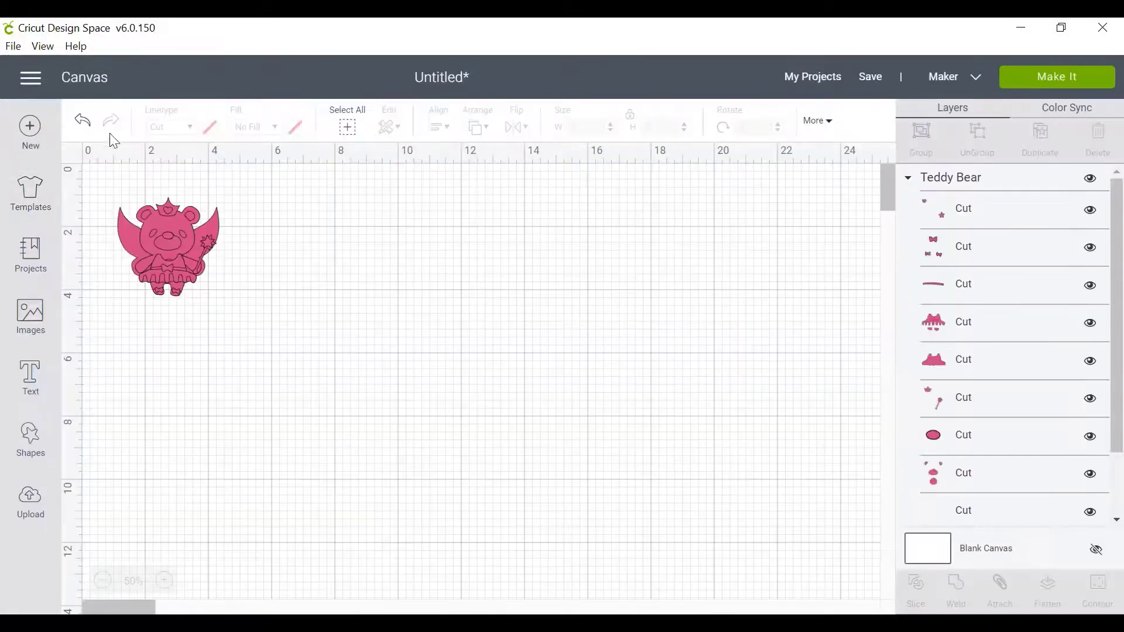
pyautogui.click(85, 123)
pyautogui.click(86, 124)
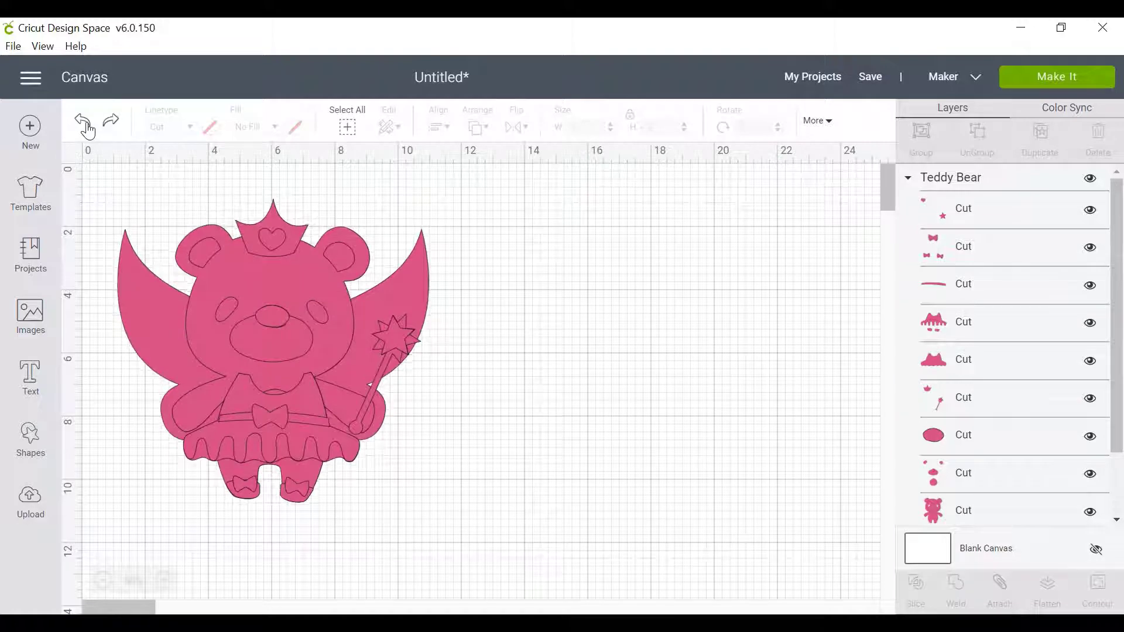
# Undo the pink recolour, then check the black bear silhouette and black oval layers
pyautogui.click(86, 124)
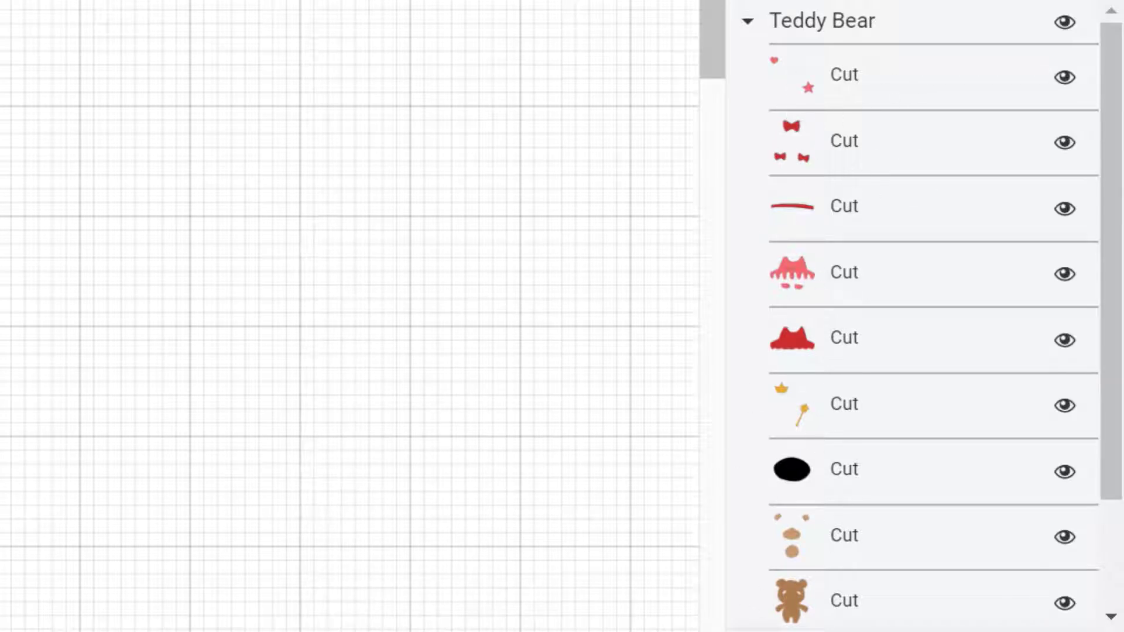
pyautogui.scroll(-3, 893, 519)
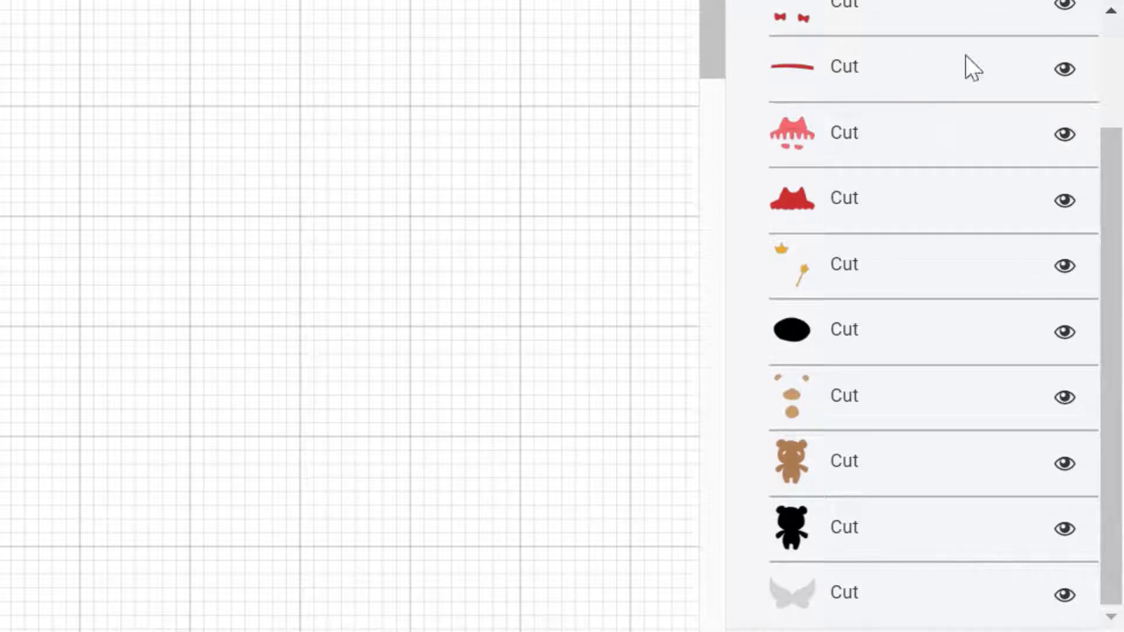
pyautogui.click(802, 536)
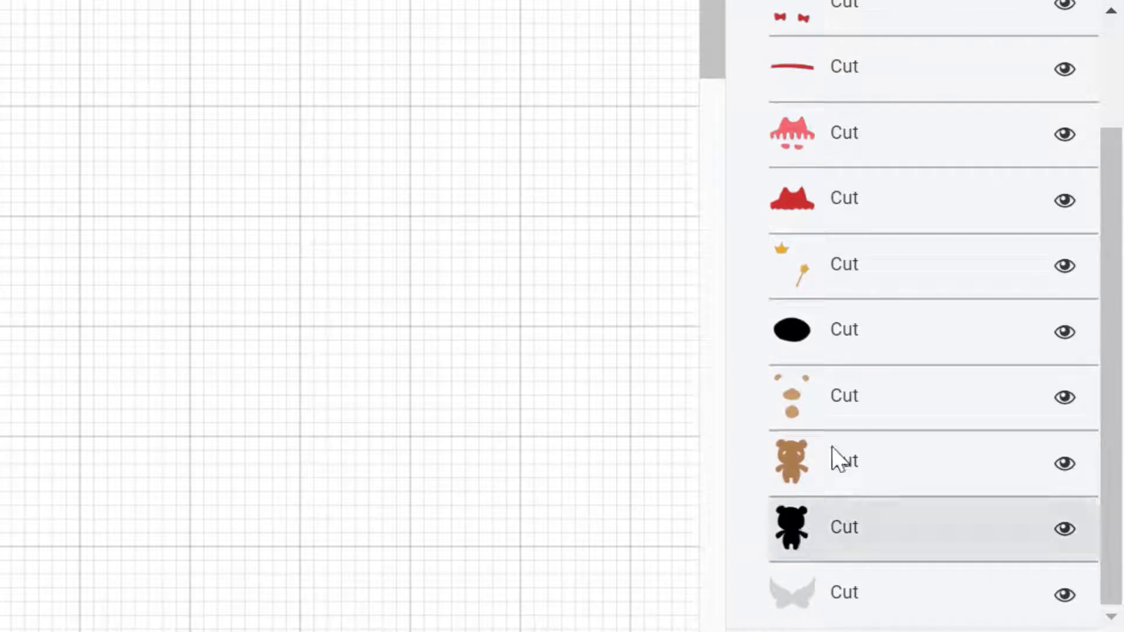
pyautogui.click(865, 332)
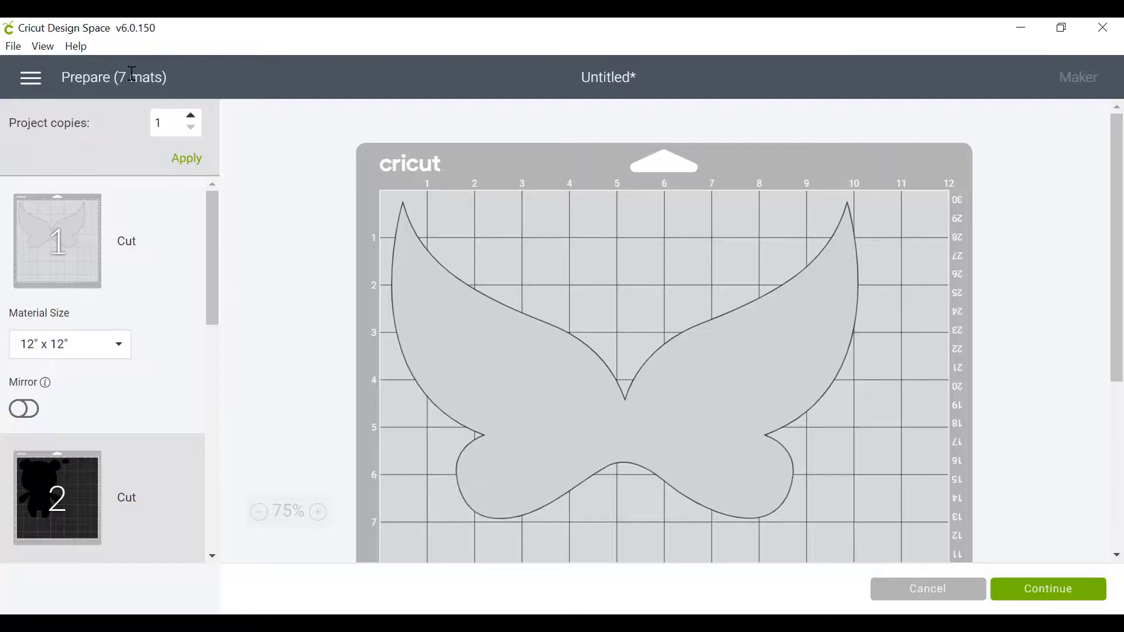
# Highlight the 7-mat count and view the black bear on mat 2
pyautogui.doubleClick(120, 76)
pyautogui.click(163, 88)
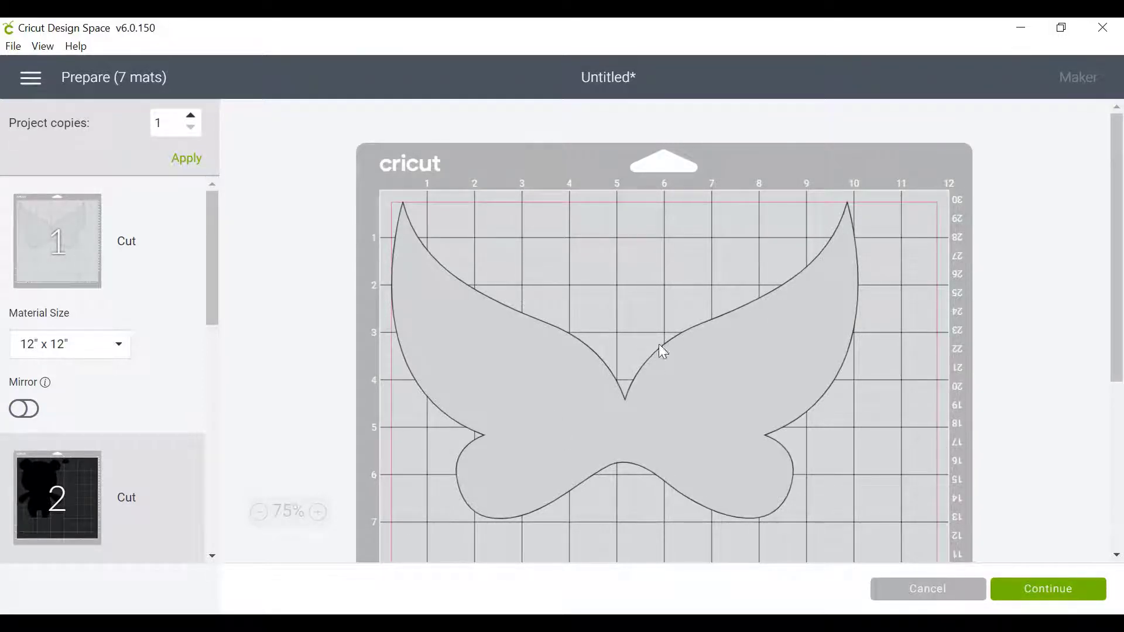
pyautogui.click(99, 514)
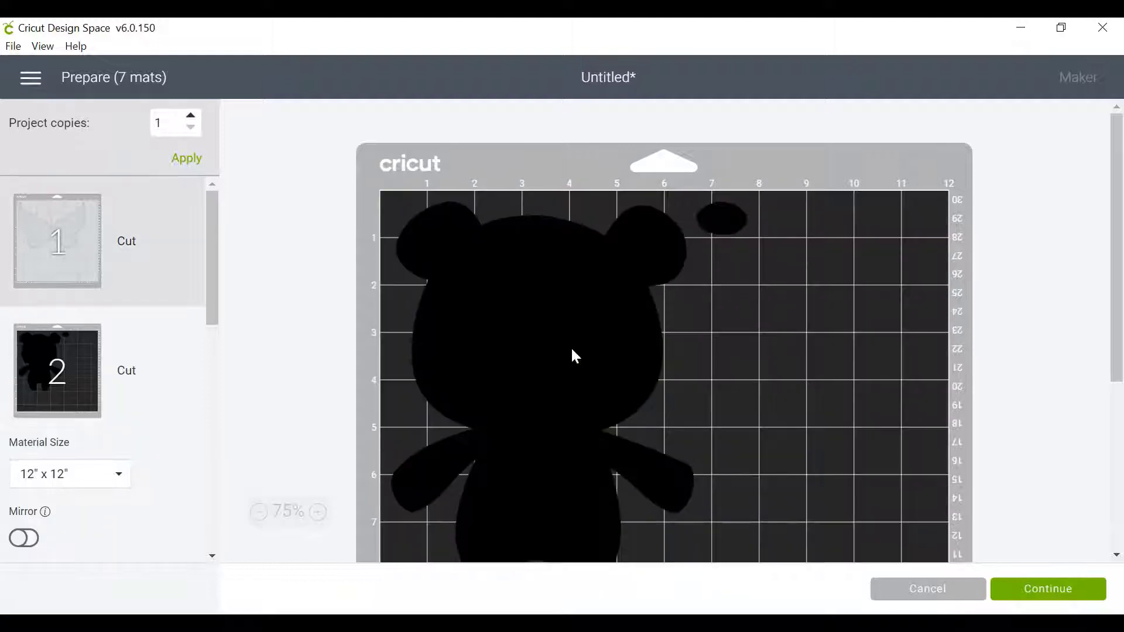
# Review mats 3–7: brown bear, brown shapes, crown and wand, pink pieces, red pieces
pyautogui.scroll(-3, 720, 329)
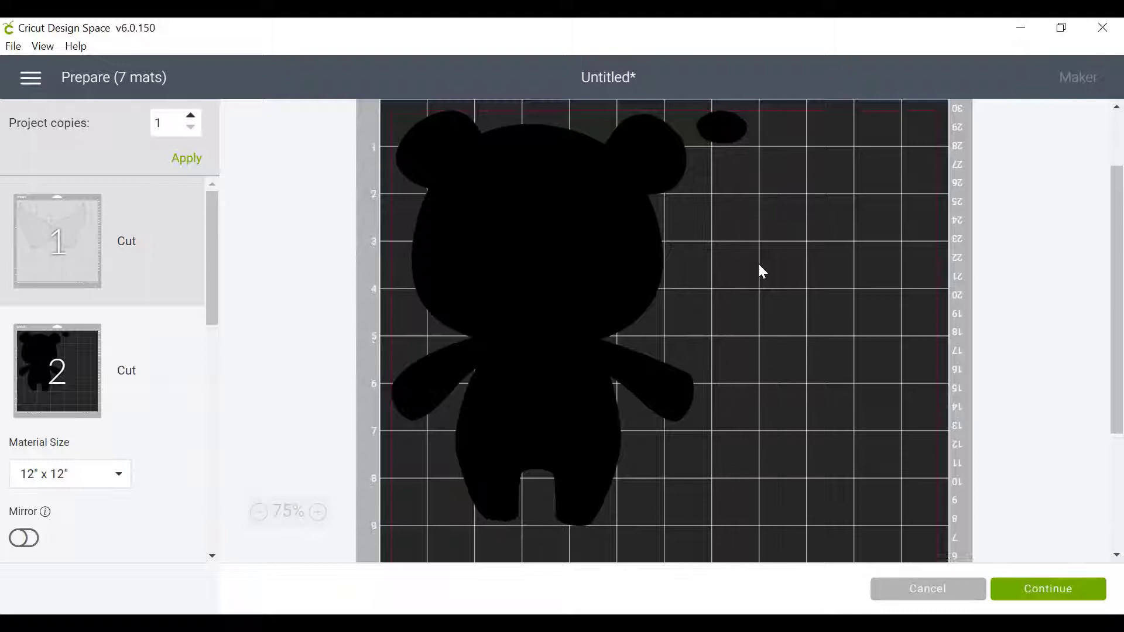
pyautogui.scroll(-3, 757, 263)
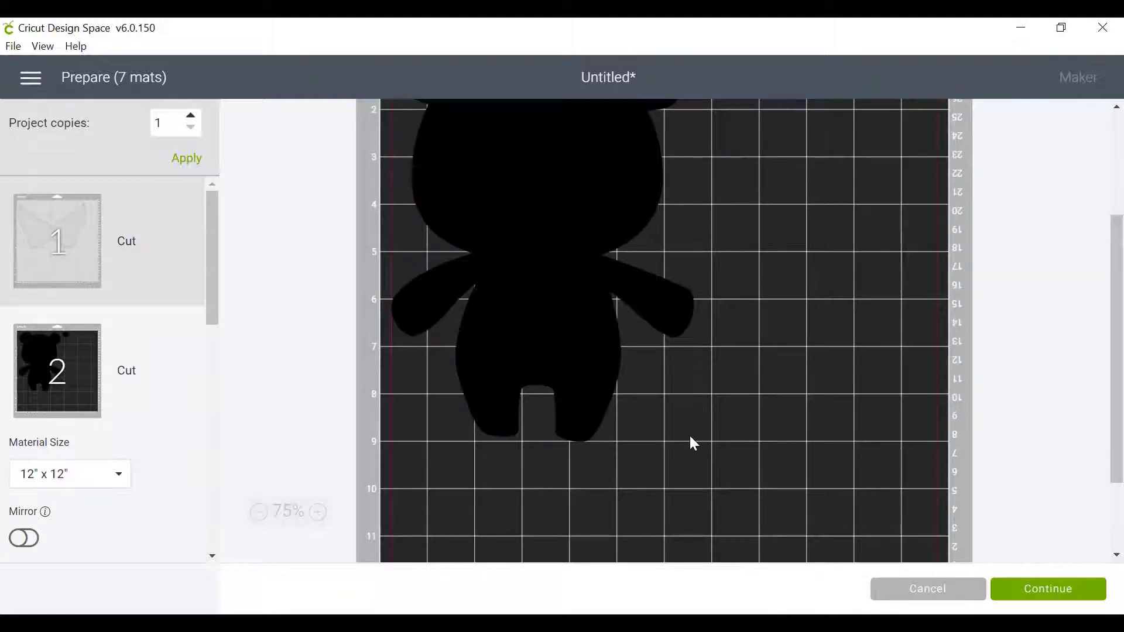
pyautogui.scroll(-3, 79, 422)
pyautogui.click(68, 442)
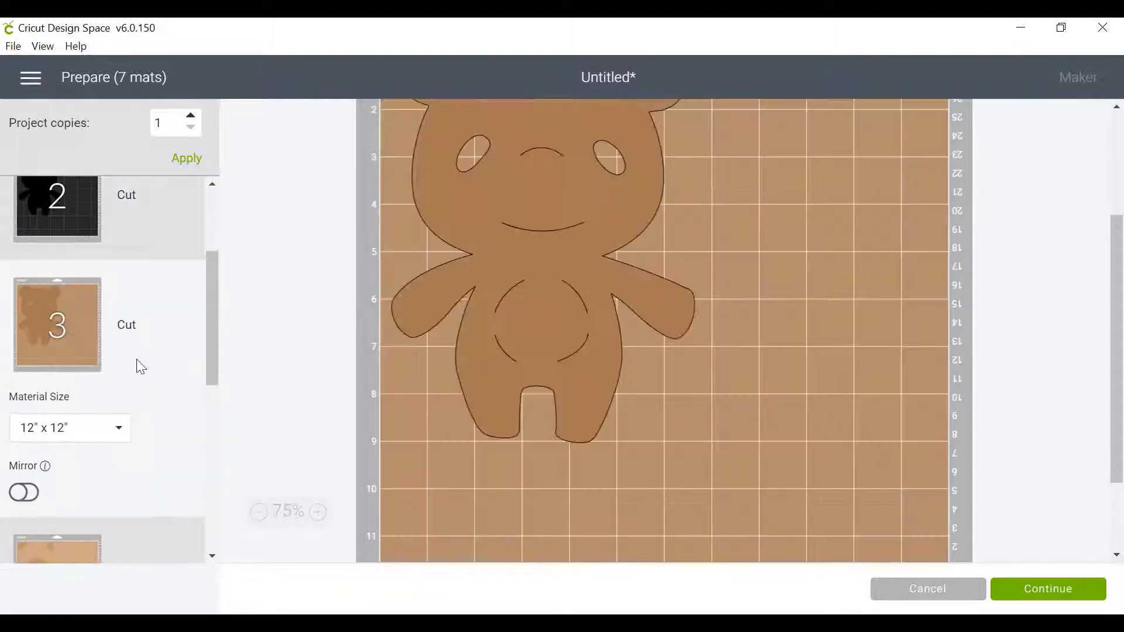
pyautogui.scroll(-5, 140, 366)
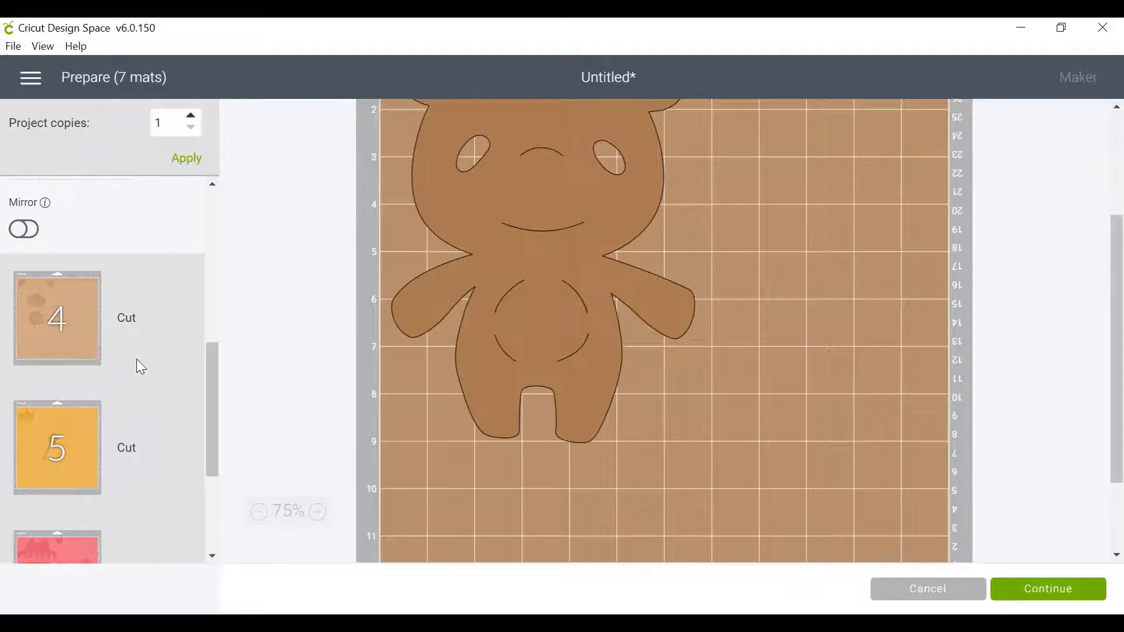
pyautogui.click(125, 329)
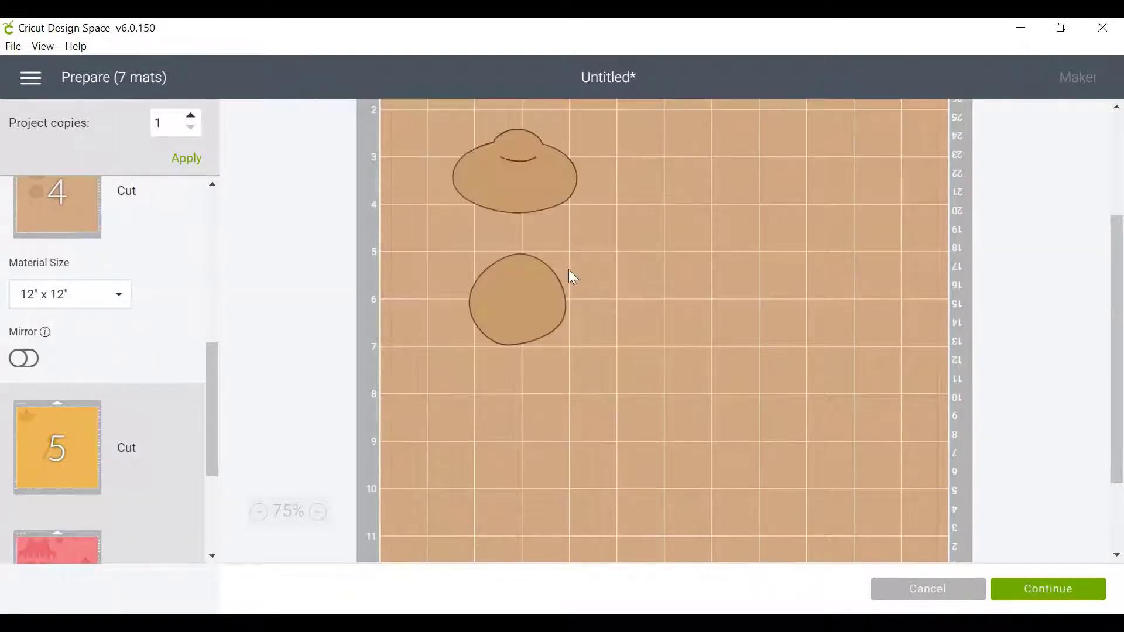
pyautogui.scroll(2, 490, 350)
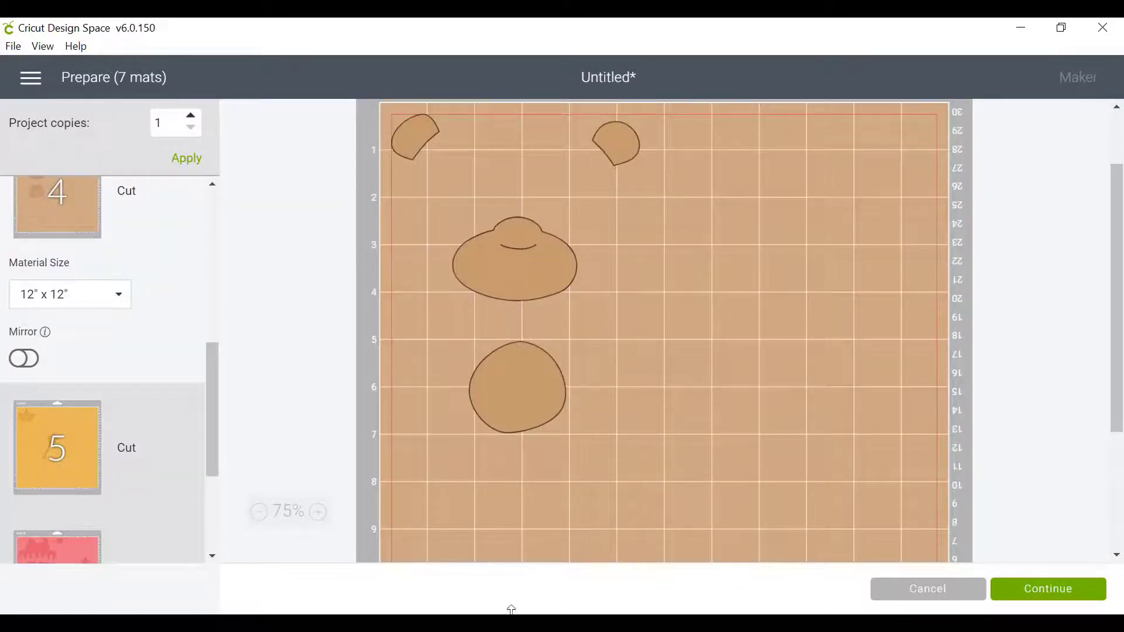
pyautogui.click(71, 459)
pyautogui.scroll(-1, 75, 433)
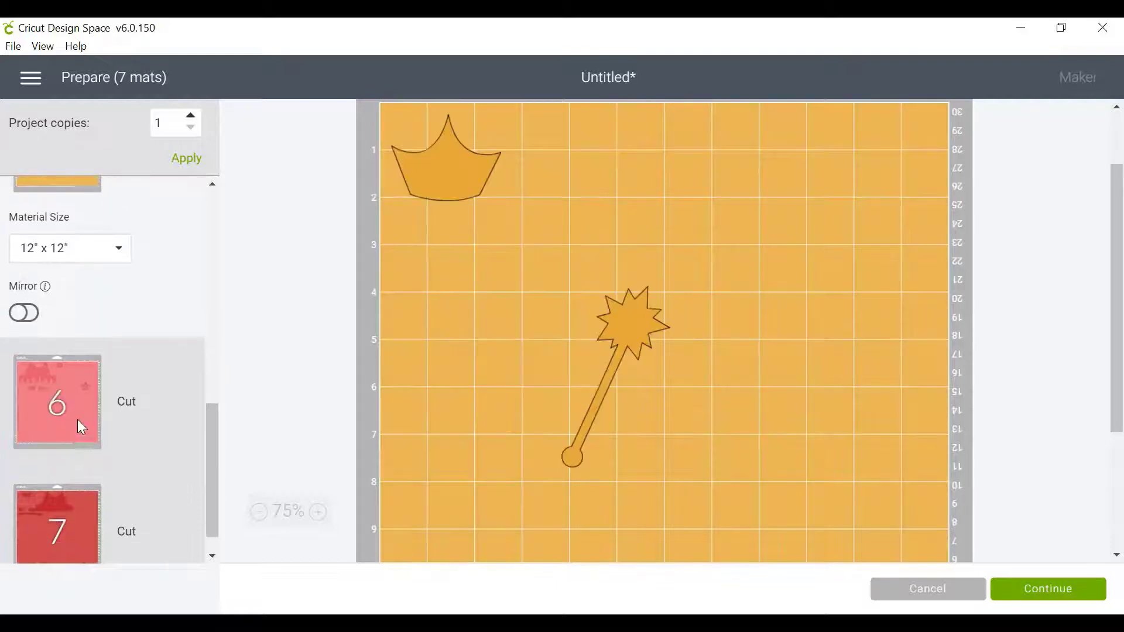
pyautogui.click(77, 419)
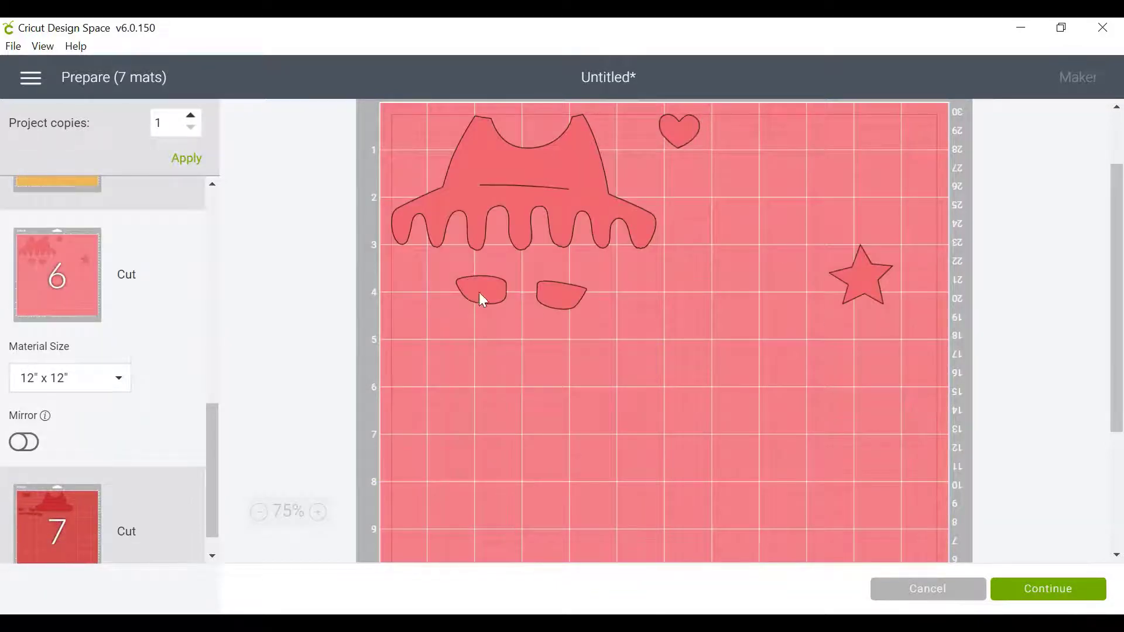
pyautogui.click(111, 538)
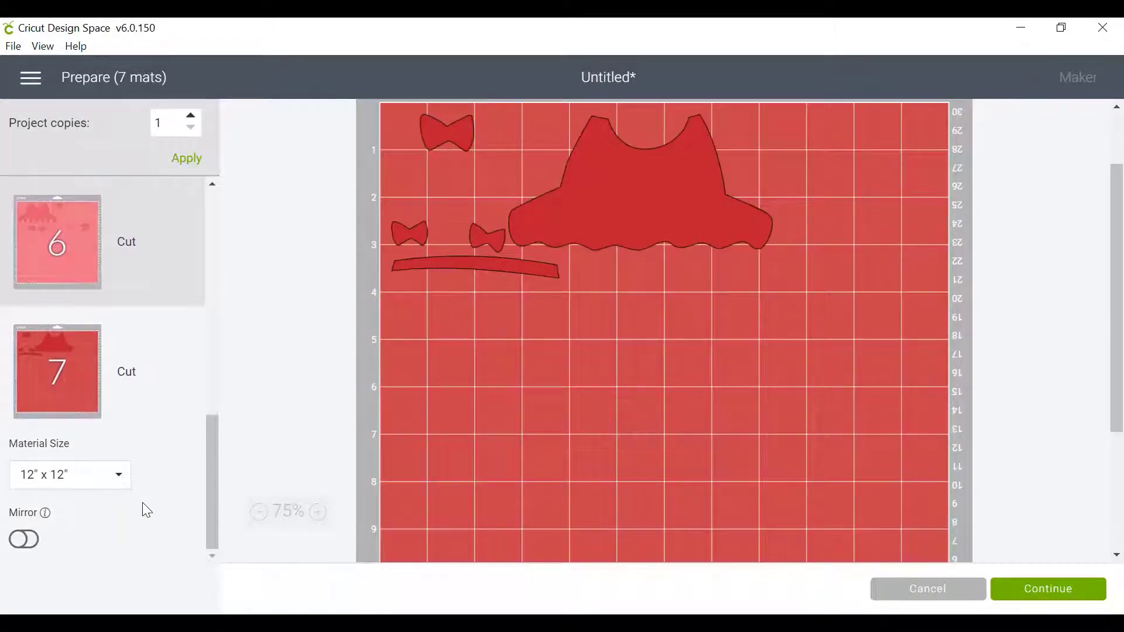
pyautogui.scroll(10, 142, 502)
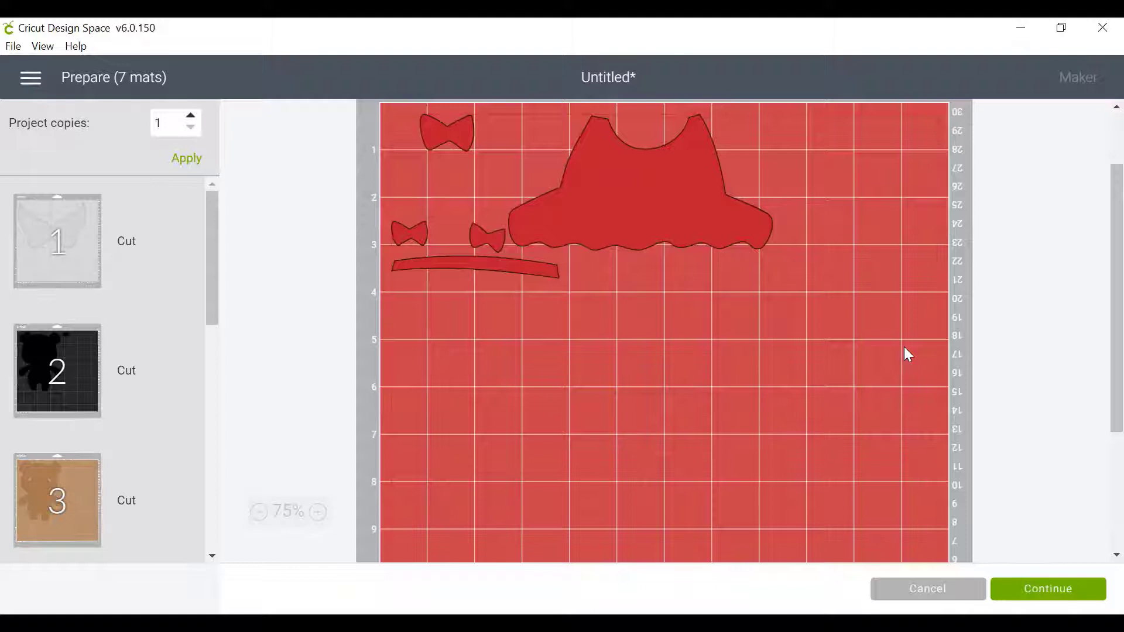
# Cancel back to the canvas, then hide and show the pink tutu layer twice
pyautogui.click(916, 594)
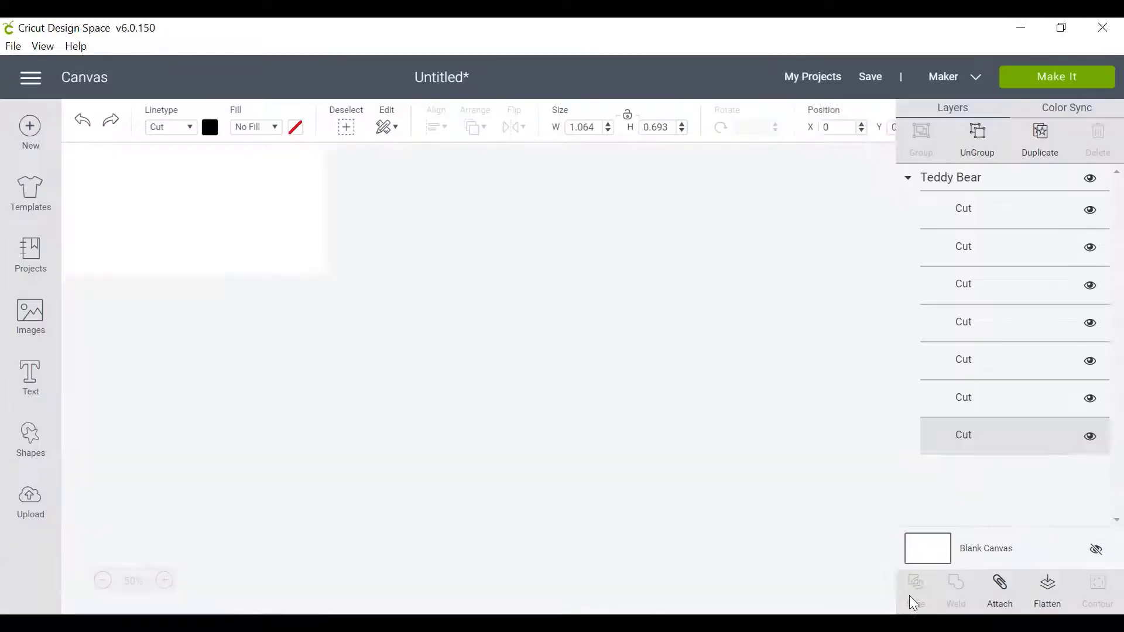
pyautogui.click(561, 358)
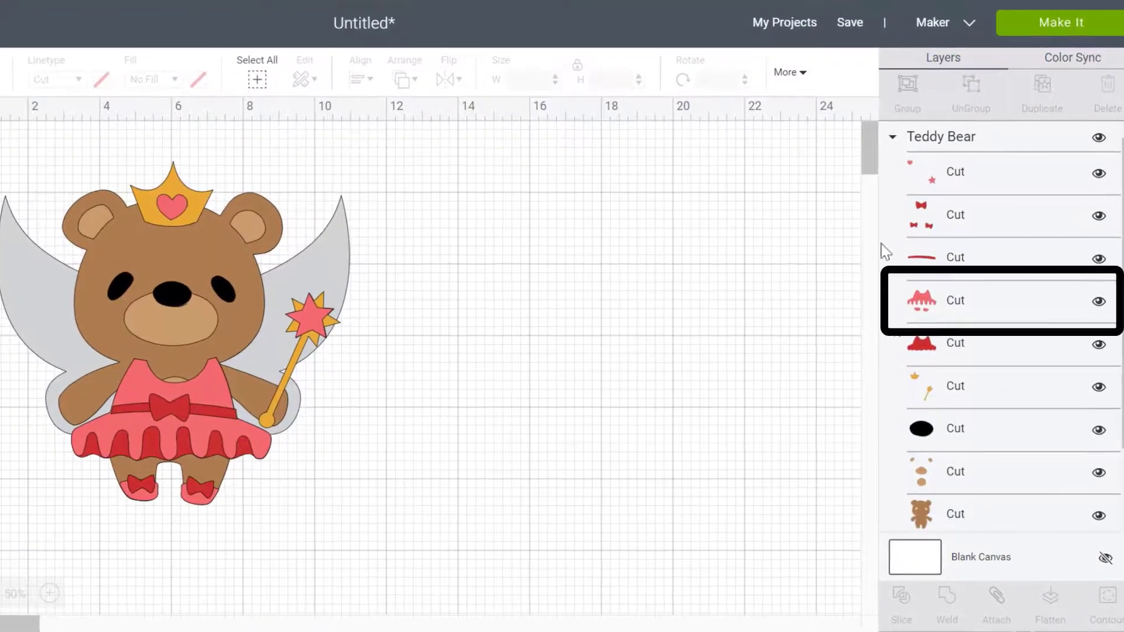
pyautogui.click(960, 302)
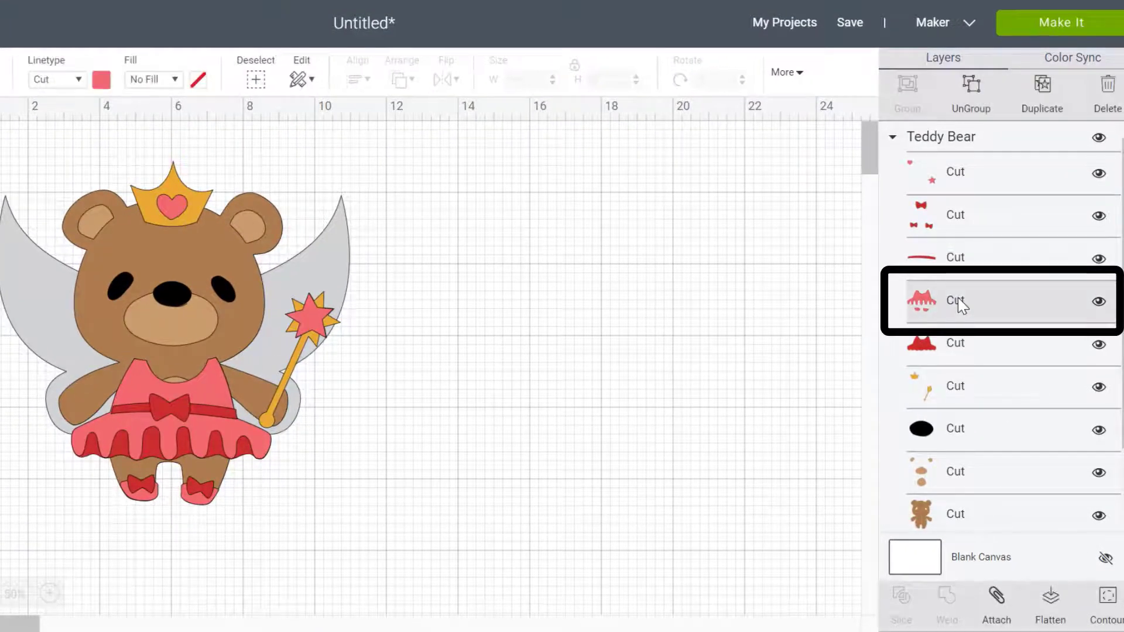
pyautogui.click(1097, 302)
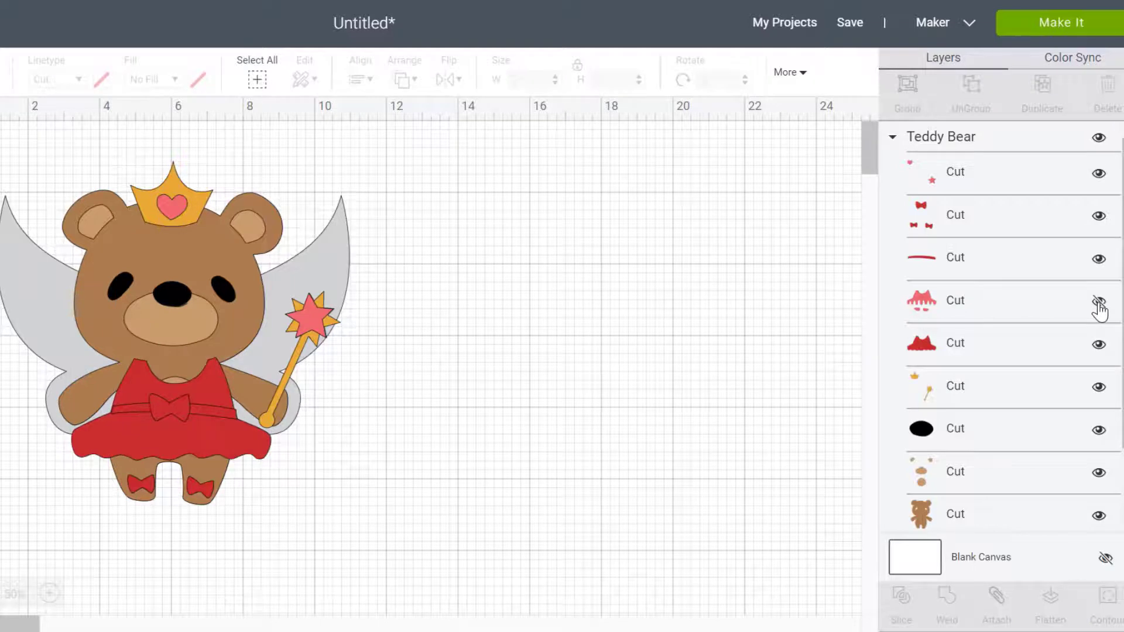
pyautogui.click(1097, 302)
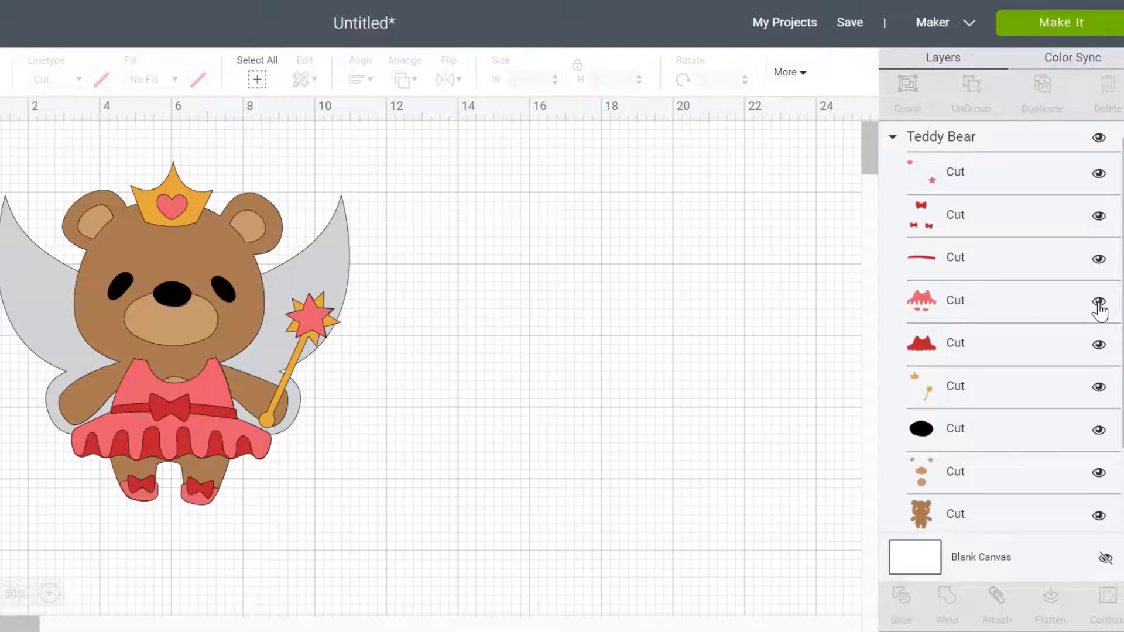
pyautogui.click(1098, 302)
pyautogui.click(1098, 302)
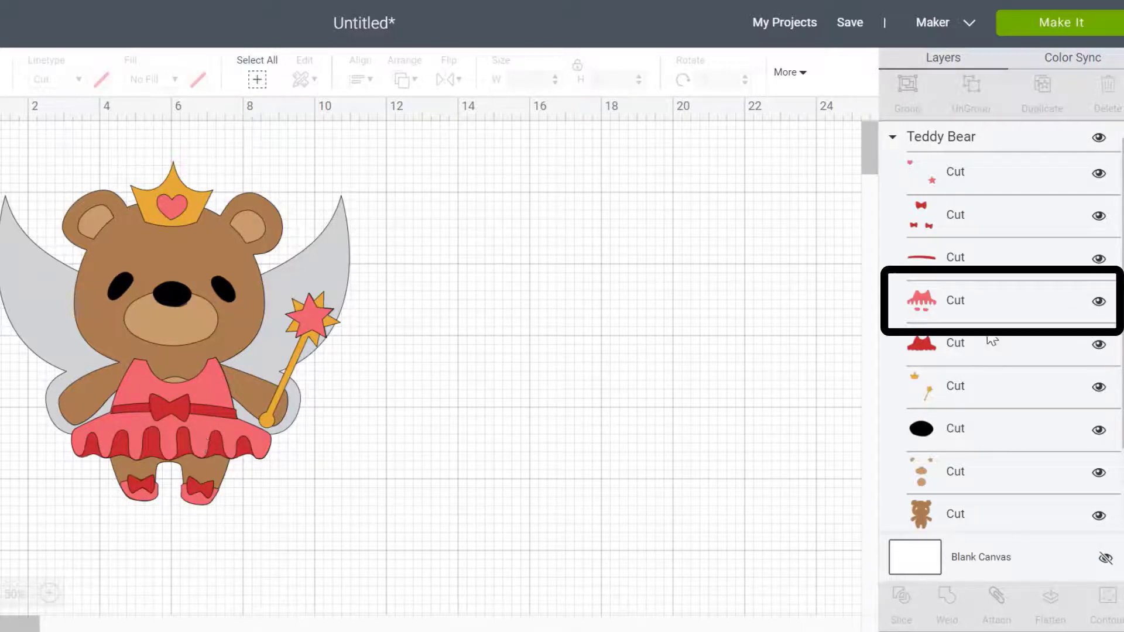
# Change the pink tutu/dress layer to periwinkle
pyautogui.click(967, 300)
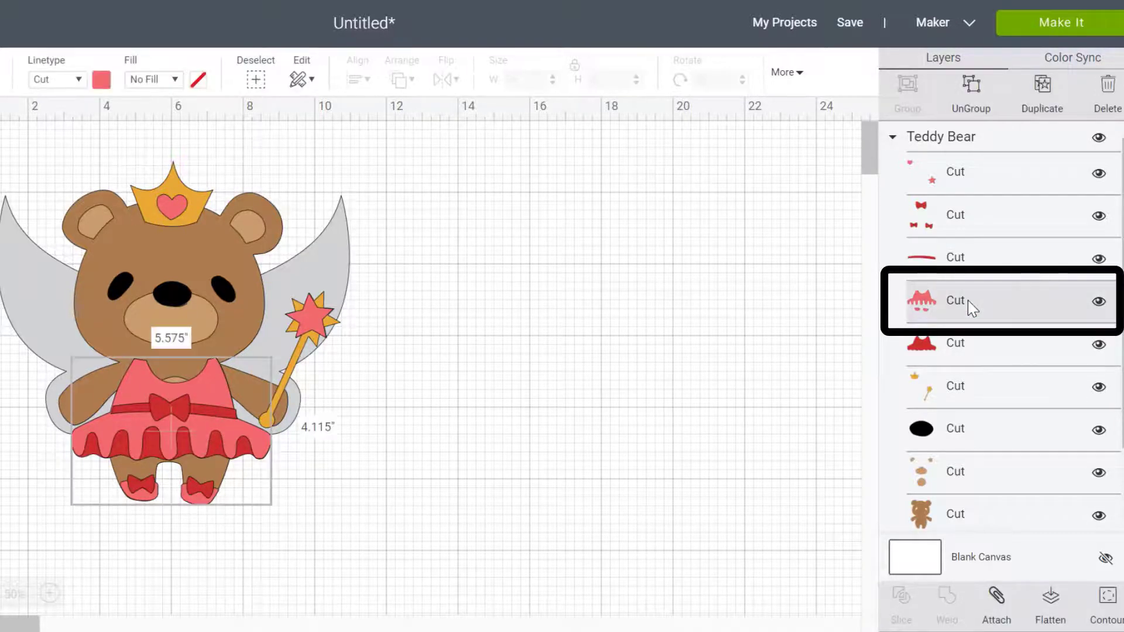
pyautogui.click(102, 79)
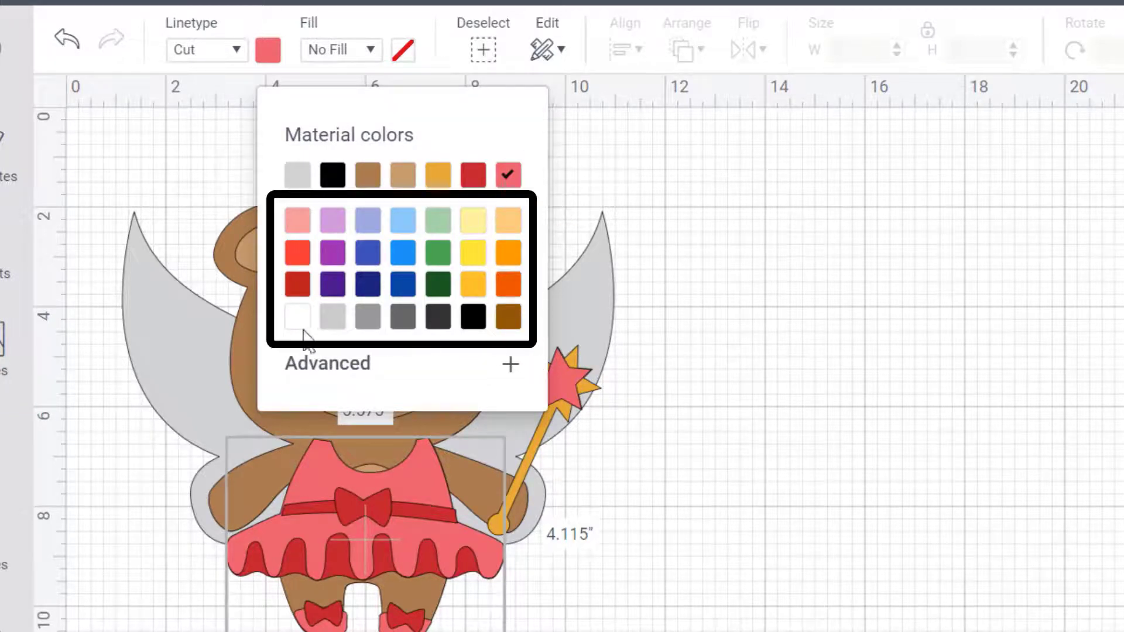
pyautogui.click(367, 225)
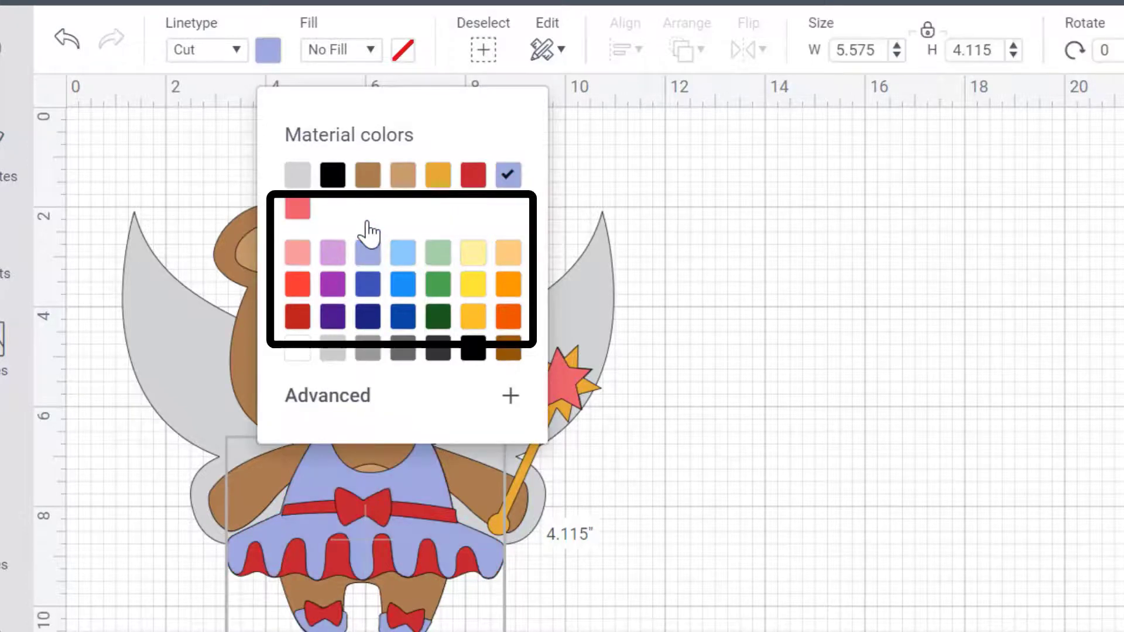
pyautogui.click(829, 568)
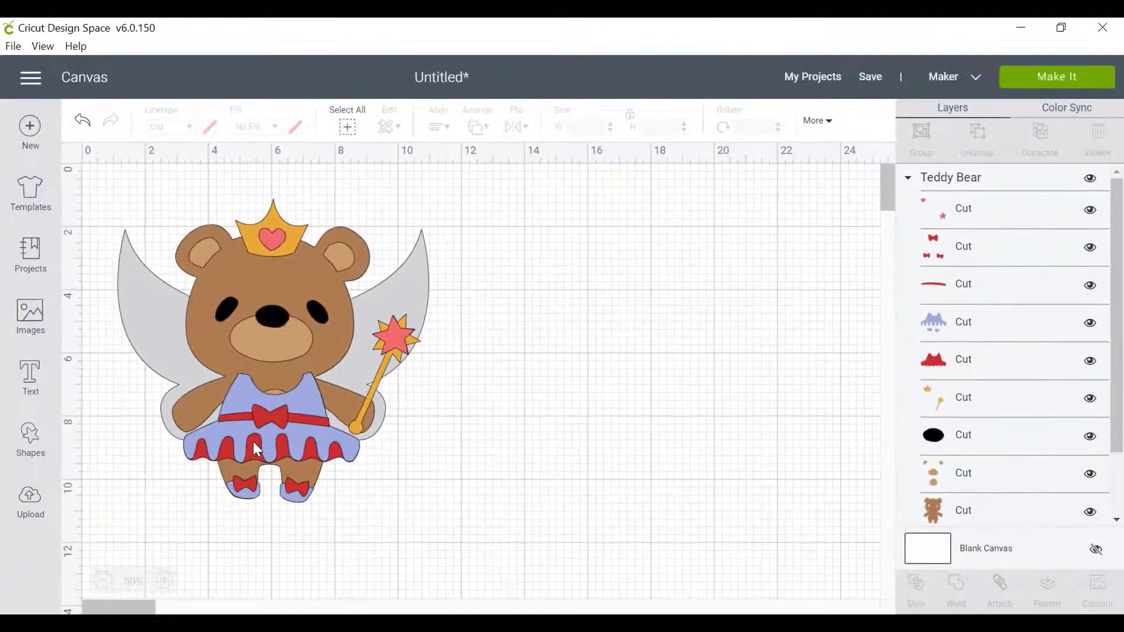
# Recolour the red skirt layer underneath to dark navy blue
pyautogui.click(979, 329)
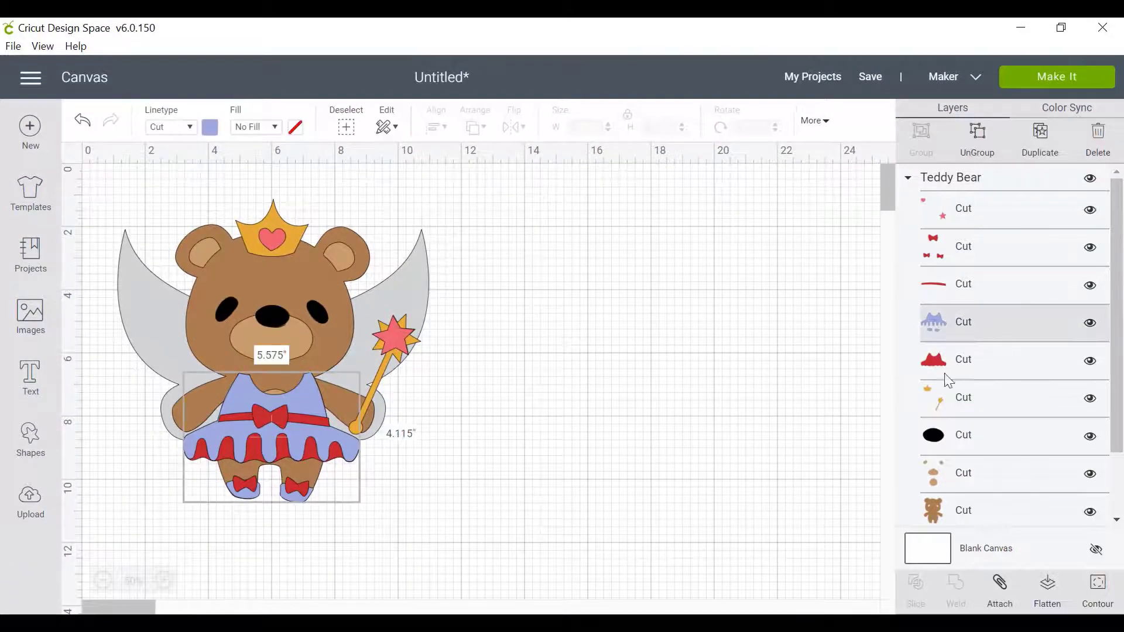
pyautogui.click(960, 370)
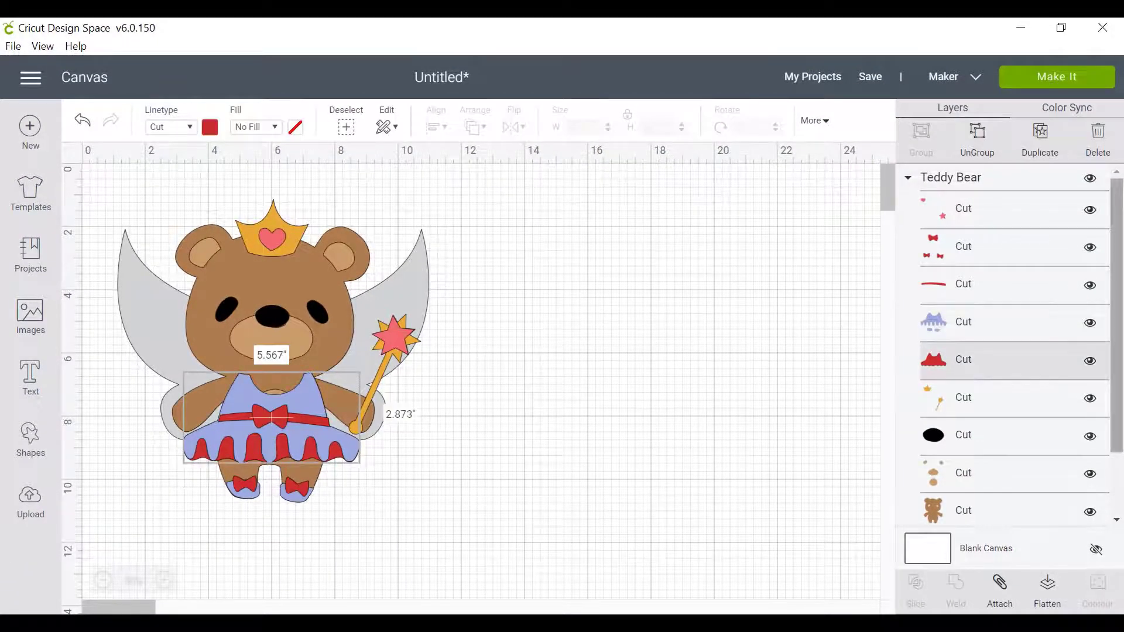
pyautogui.click(1089, 363)
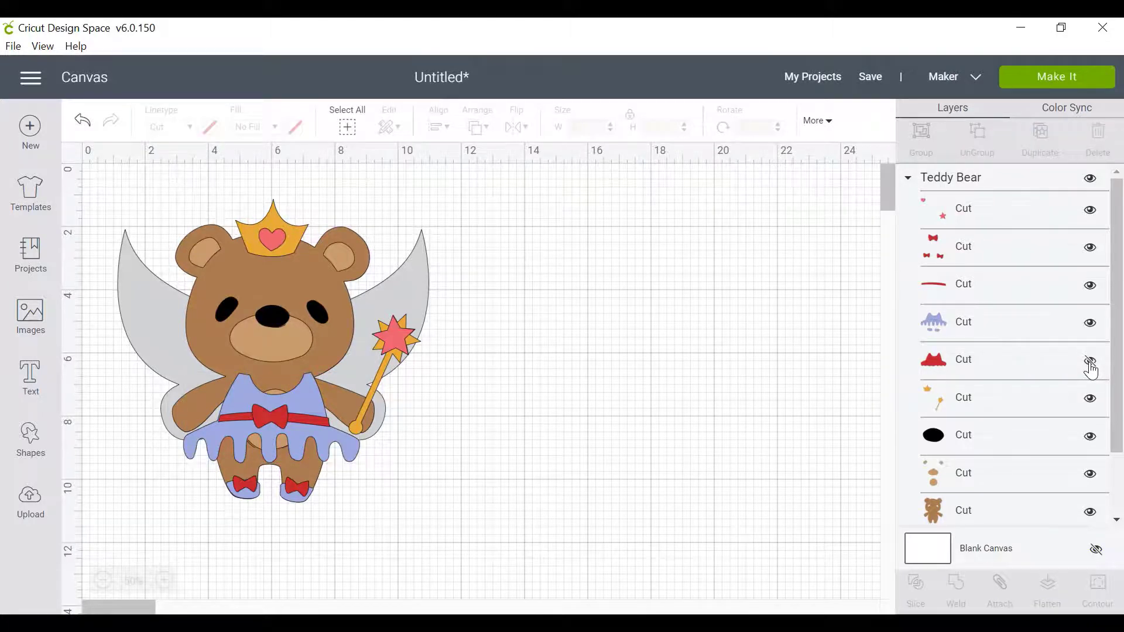
pyautogui.click(1090, 364)
pyautogui.click(989, 364)
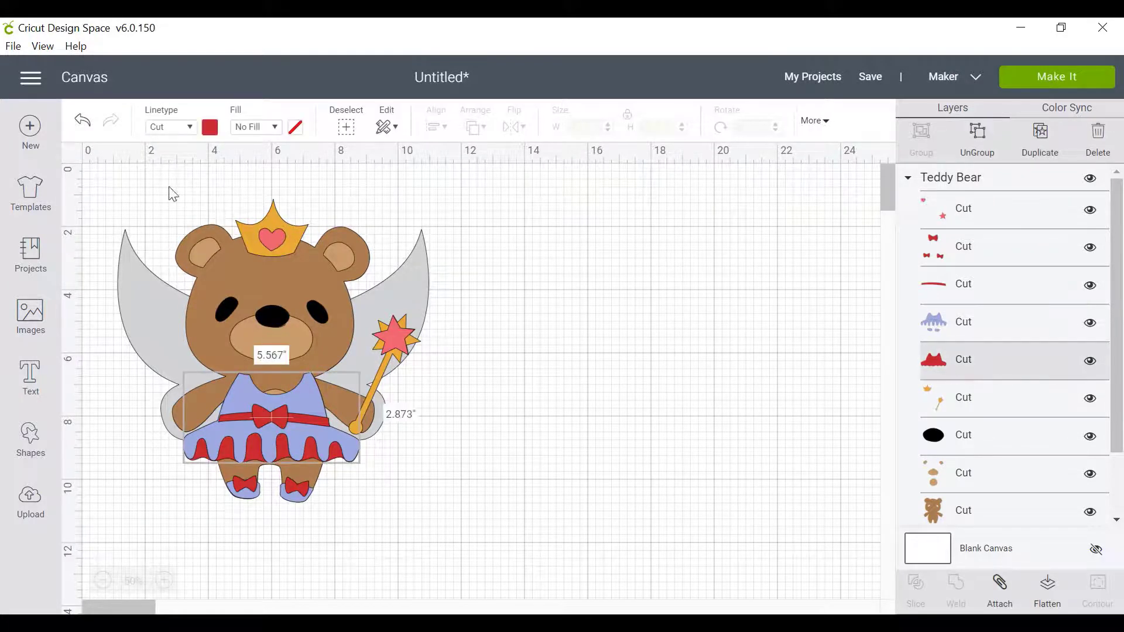
pyautogui.click(210, 127)
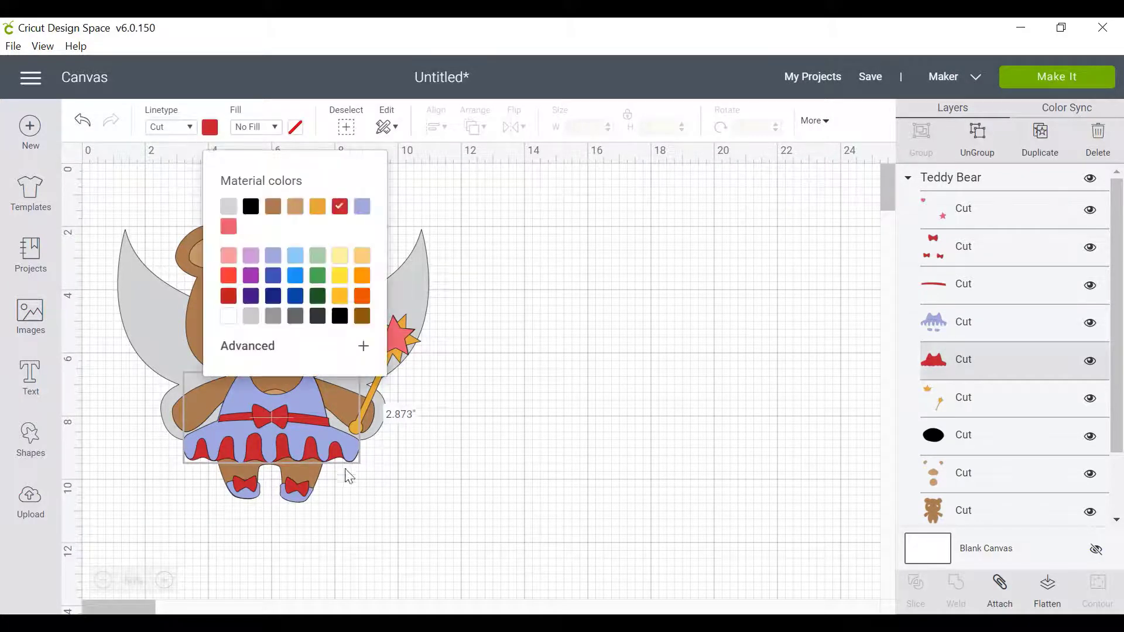
pyautogui.click(276, 283)
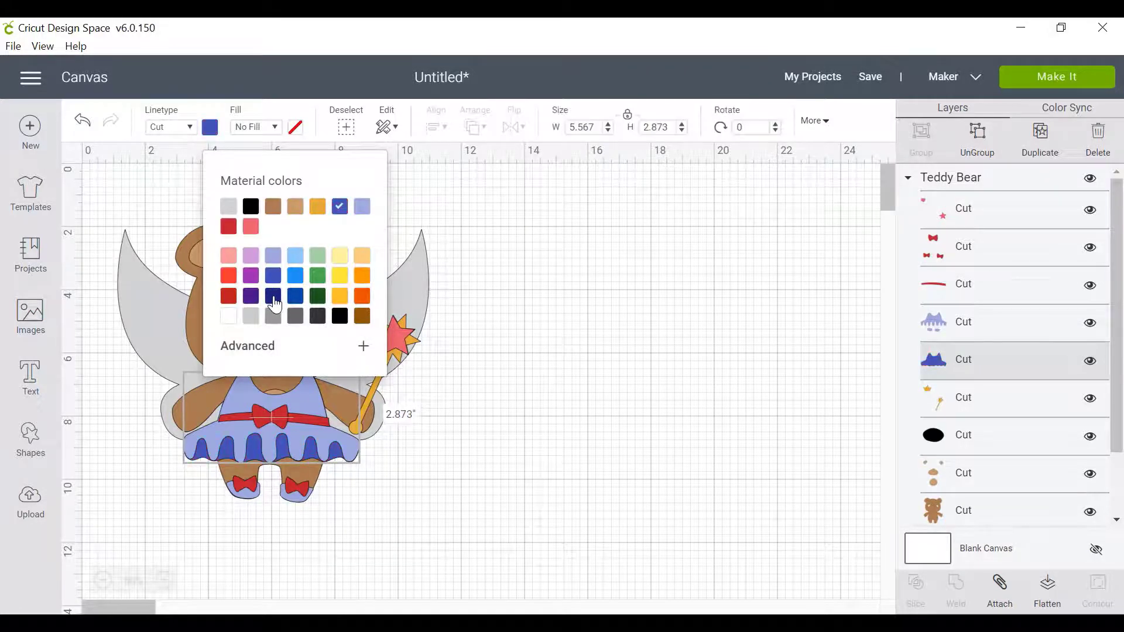
pyautogui.click(272, 297)
pyautogui.click(549, 407)
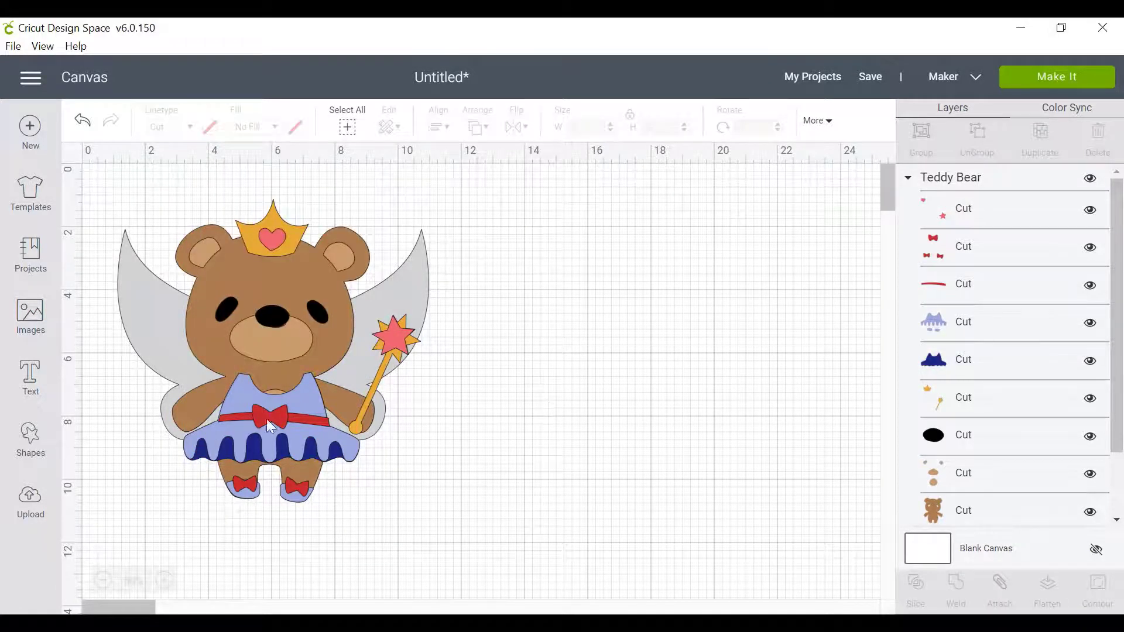
# Recolour the red belt layer dark purple
pyautogui.click(973, 284)
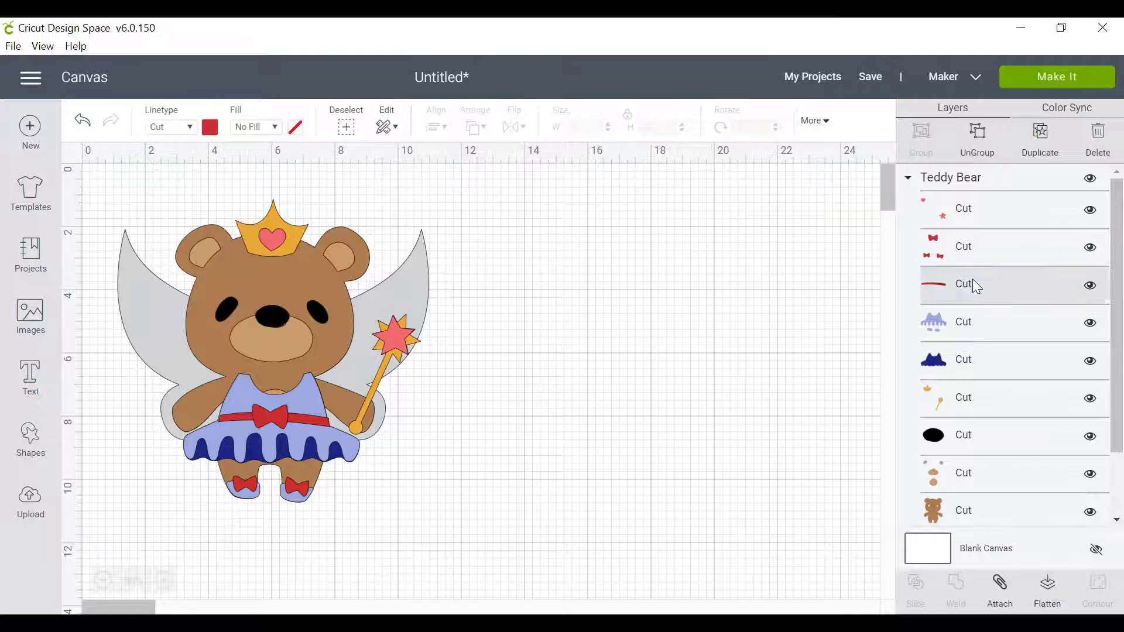
pyautogui.click(1091, 287)
pyautogui.click(1091, 287)
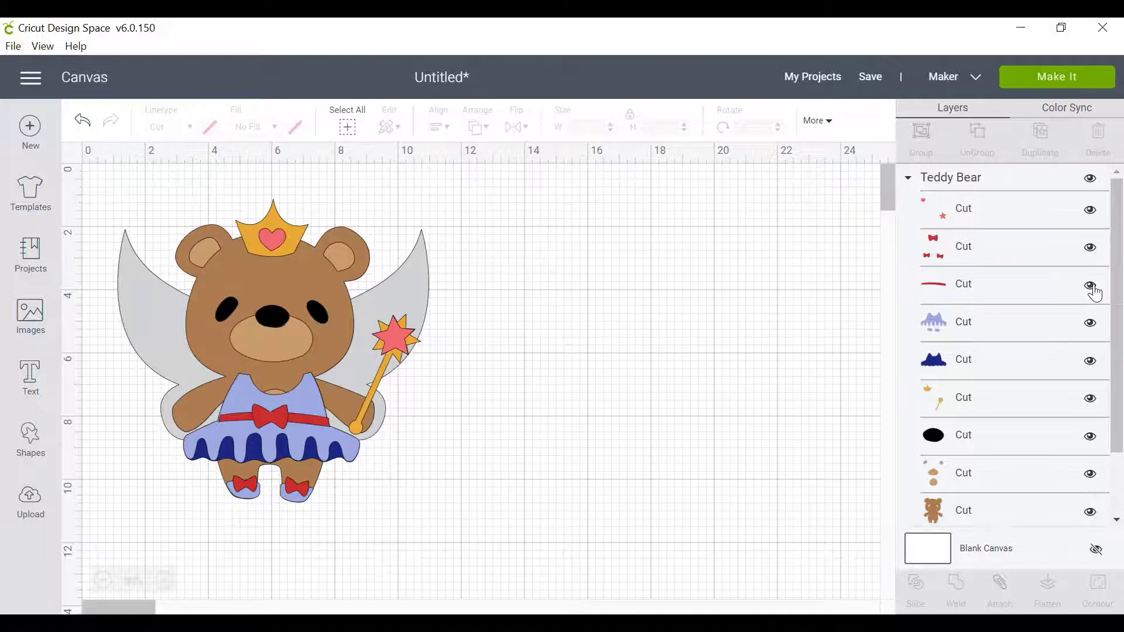
pyautogui.click(996, 281)
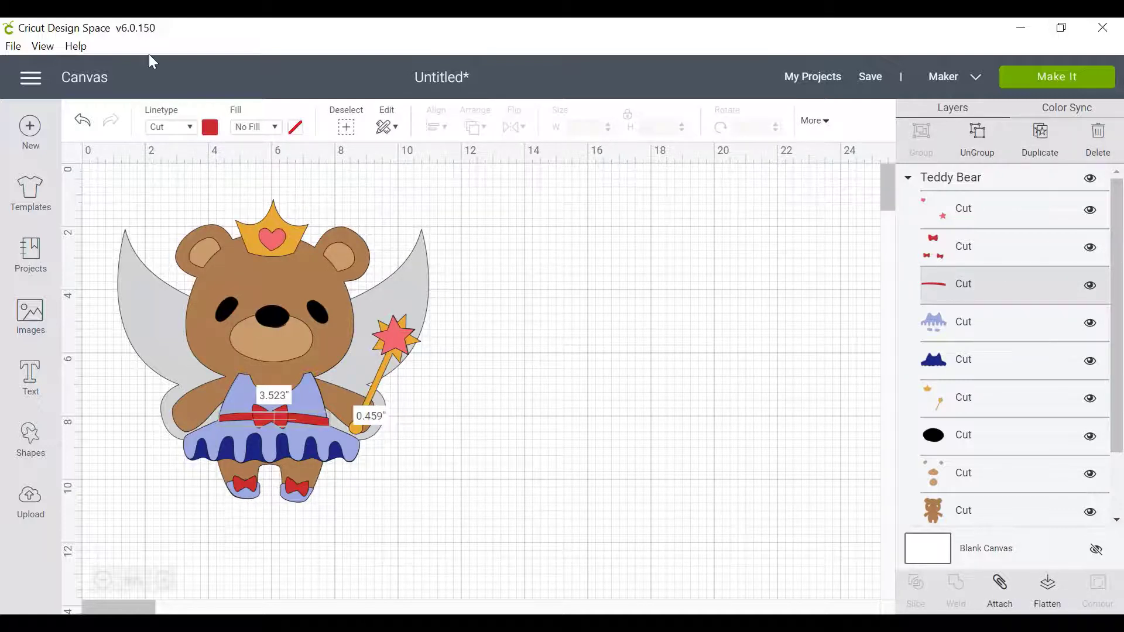
pyautogui.click(210, 128)
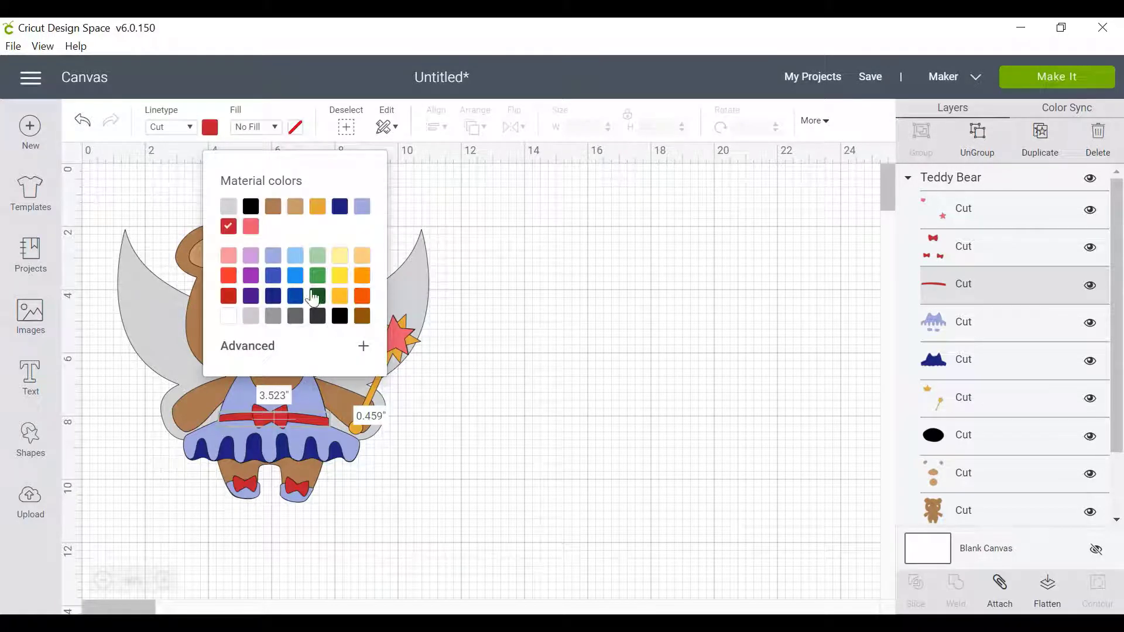
pyautogui.click(251, 285)
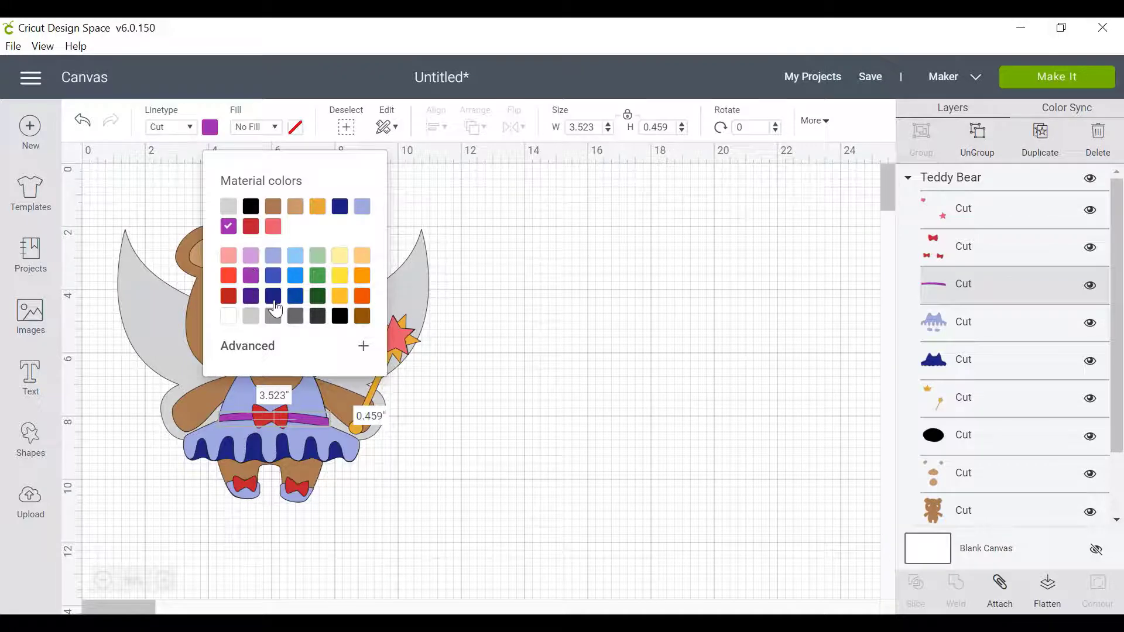
pyautogui.click(251, 298)
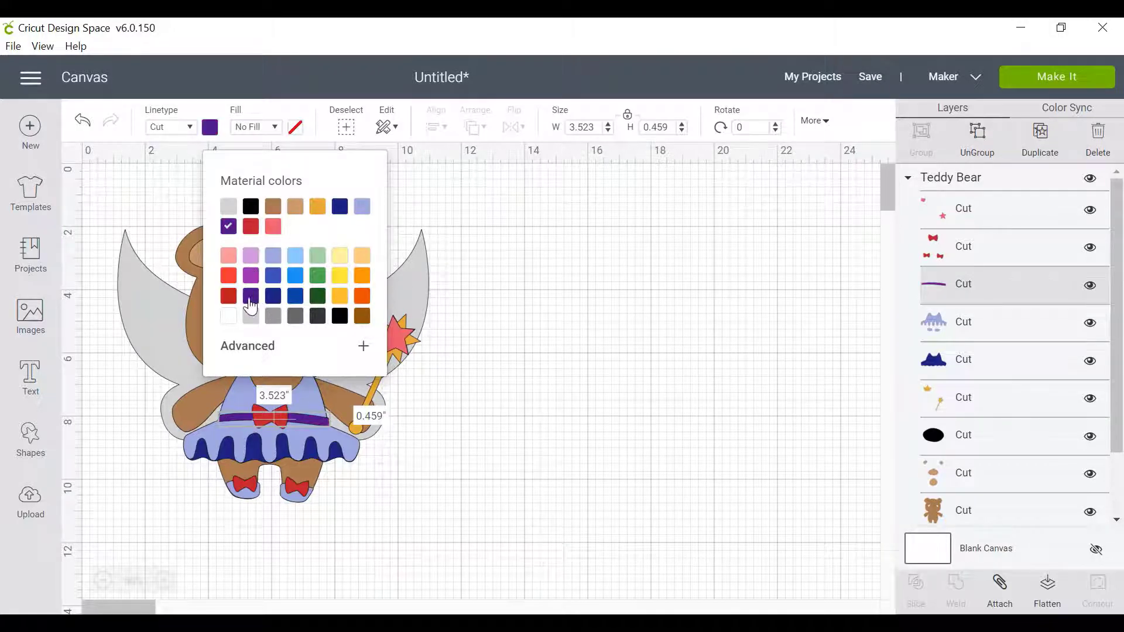
pyautogui.click(549, 440)
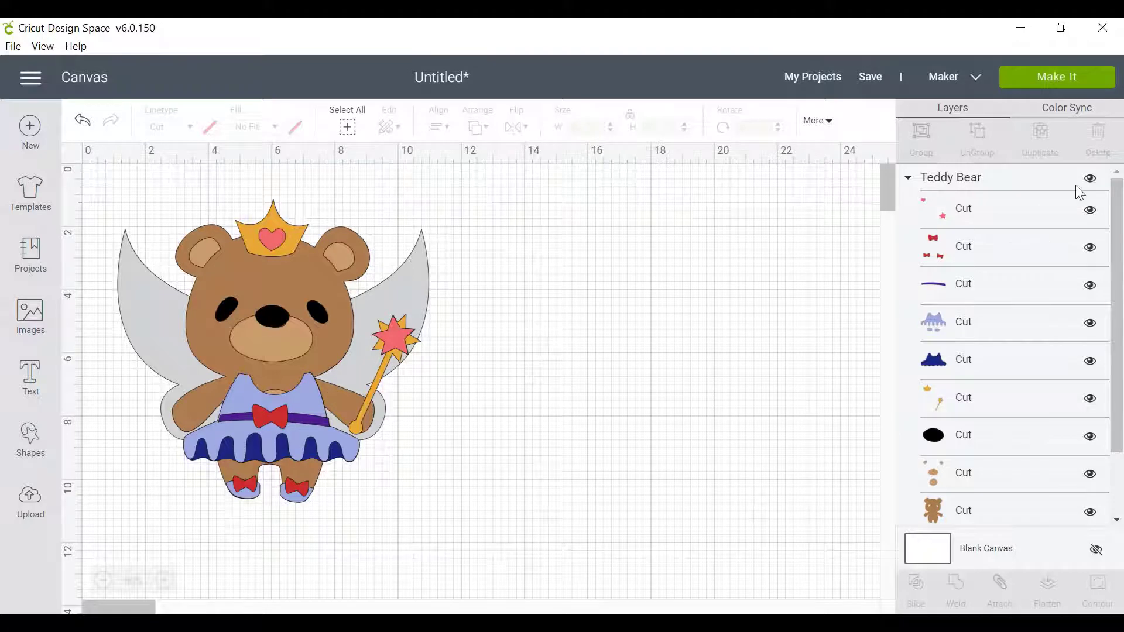
# Make the red bows layer yellow-orange
pyautogui.click(979, 258)
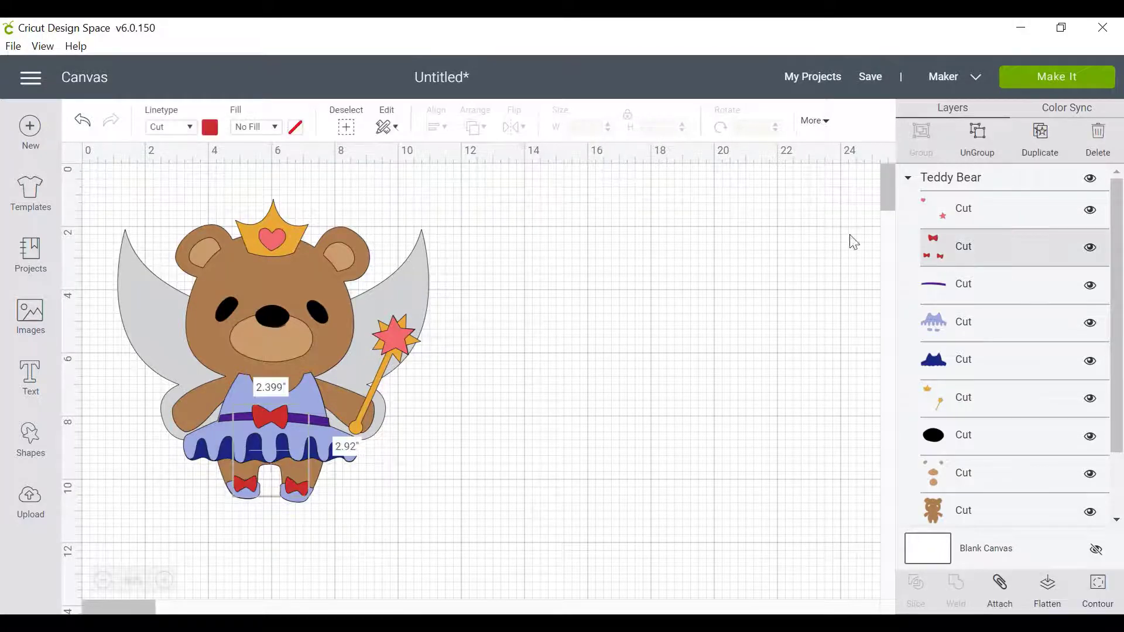
pyautogui.click(211, 129)
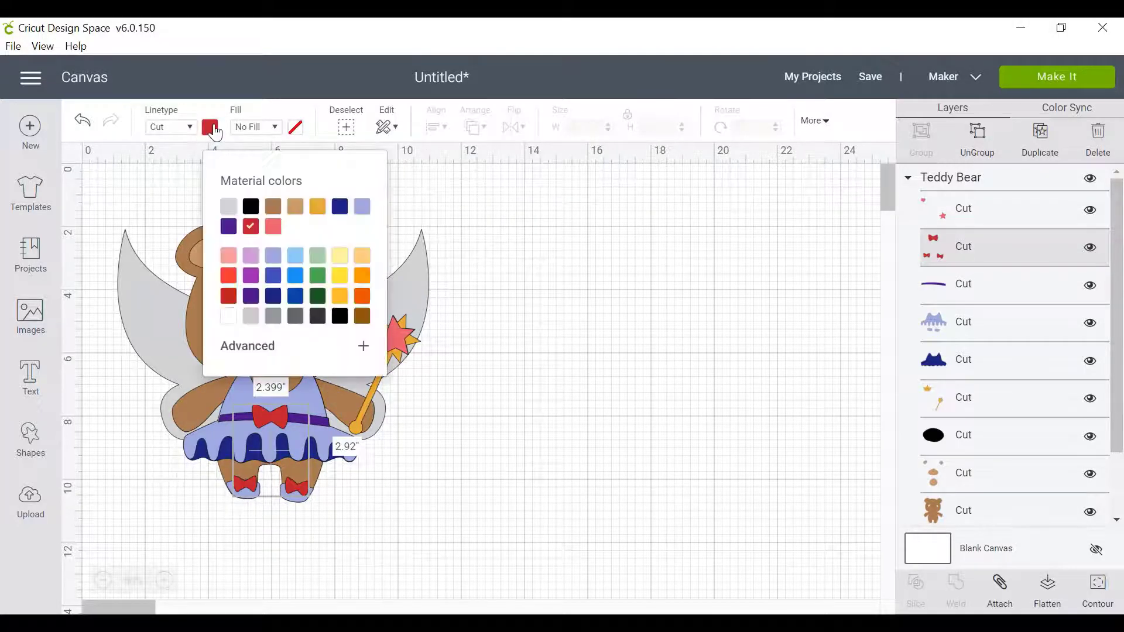
pyautogui.click(319, 209)
pyautogui.click(756, 424)
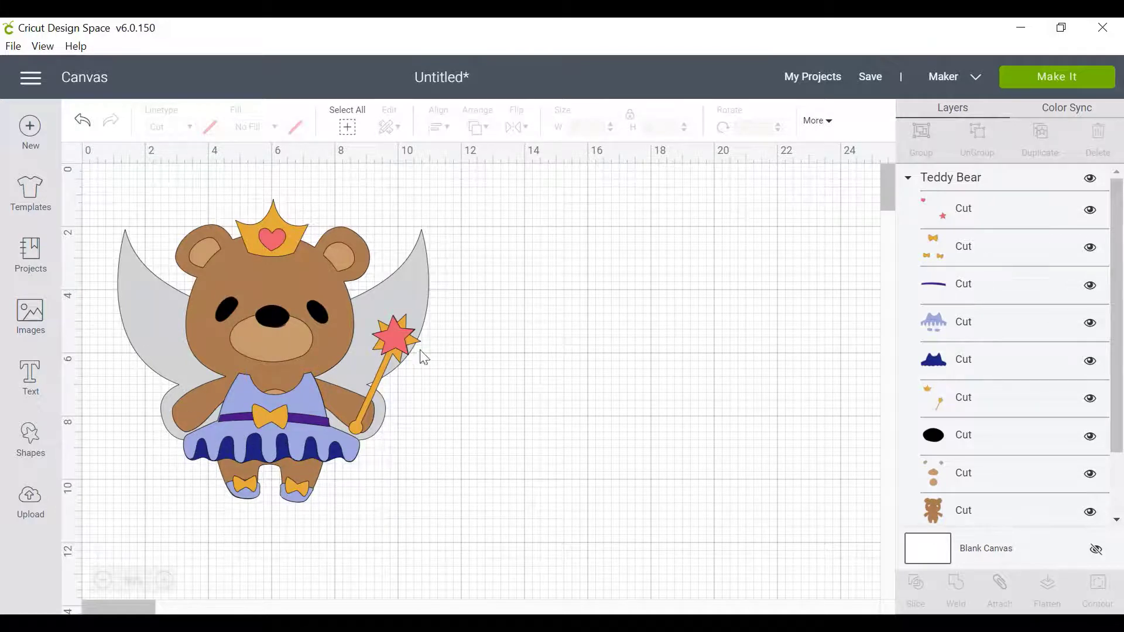
# Set the periwinkle dress layer to a brighter custom blue, #3d5be7, using the Advanced picker
pyautogui.click(987, 317)
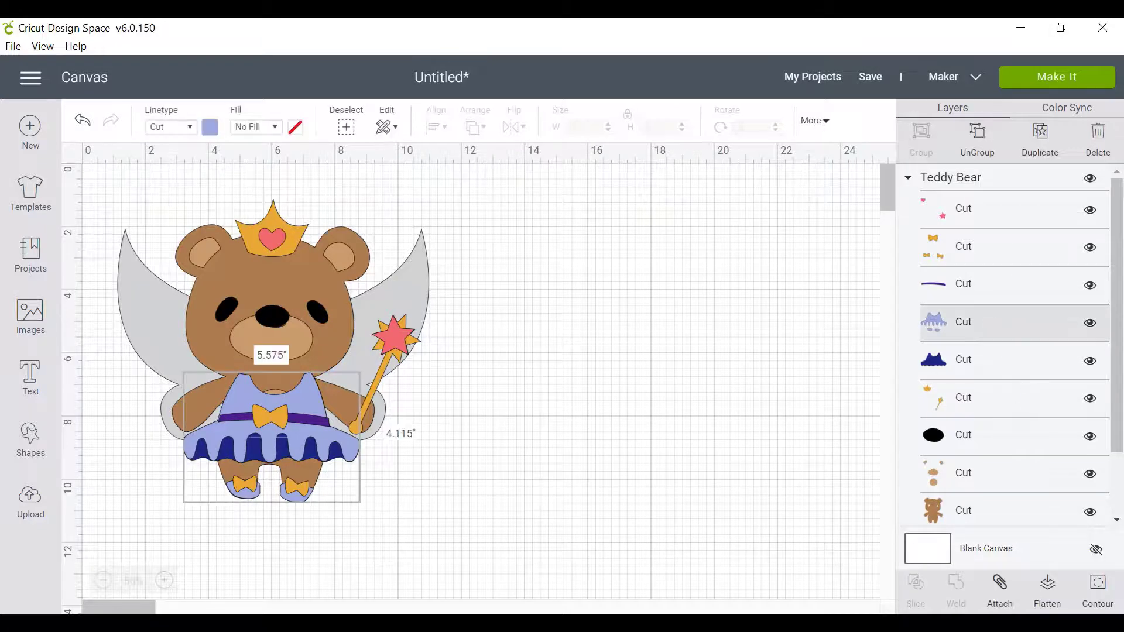
pyautogui.click(210, 126)
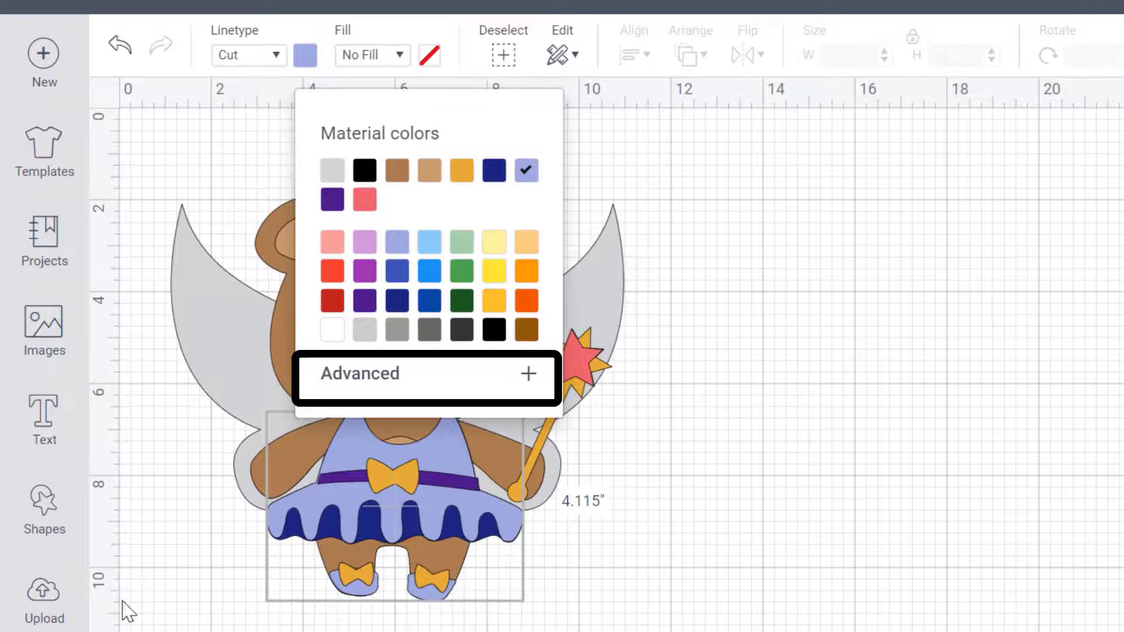
pyautogui.click(376, 387)
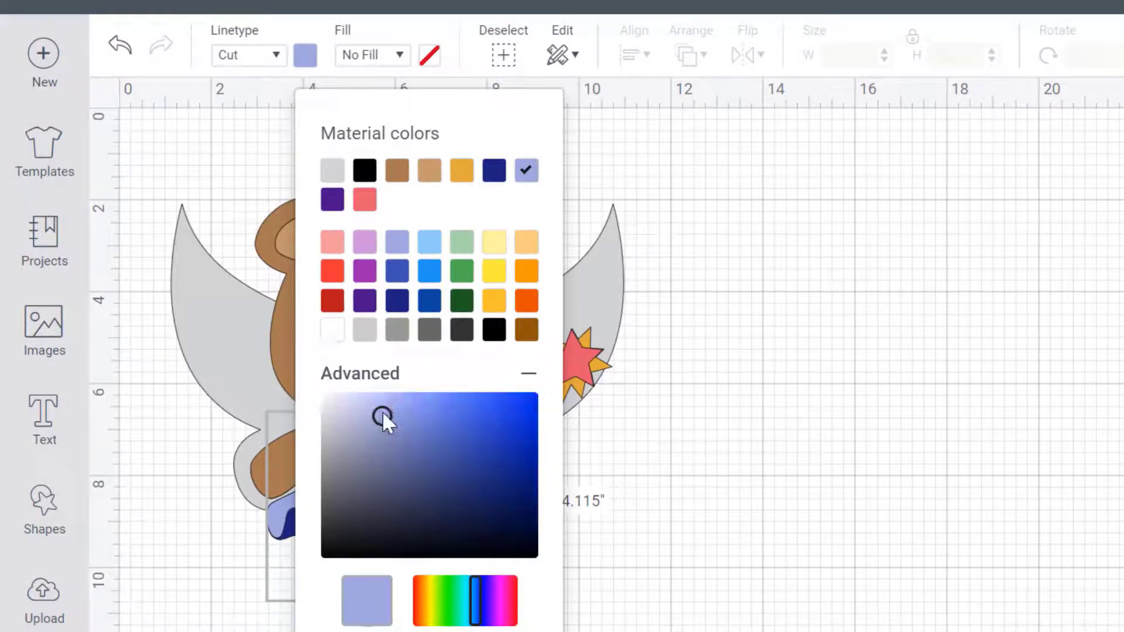
pyautogui.moveTo(383, 412); pyautogui.dragTo(481, 413)
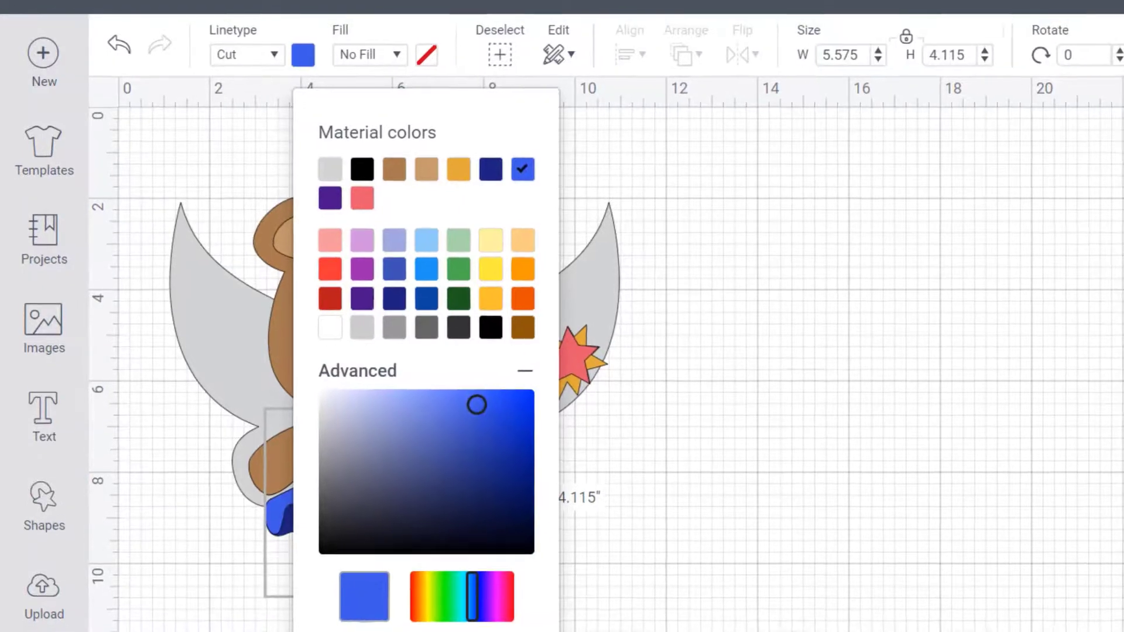
pyautogui.click(486, 631)
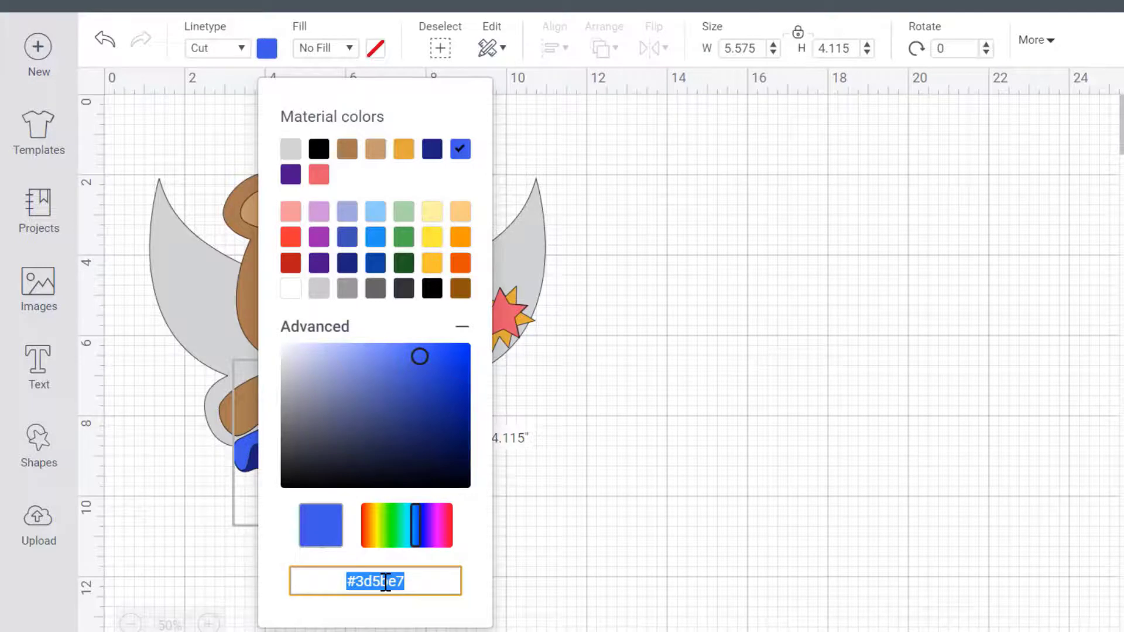
# In Chrome, scroll the pink-shades page to Watermelon and copy its hex code #FE7F9C
pyautogui.moveTo(616, 630)
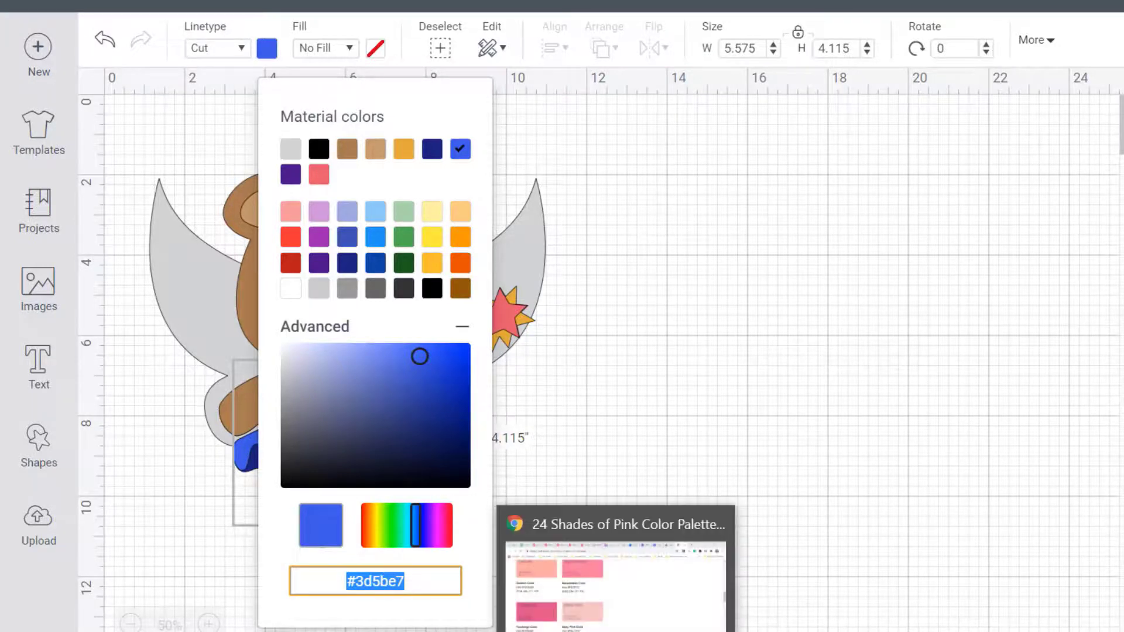
pyautogui.click(616, 585)
pyautogui.scroll(5, 916, 357)
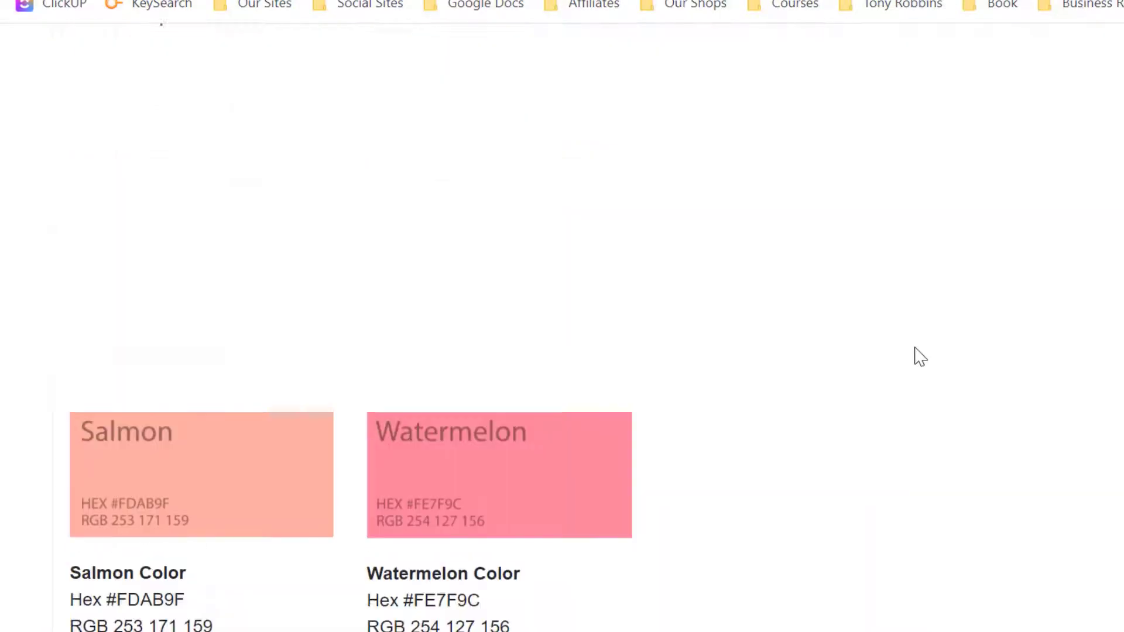
pyautogui.scroll(-6, 911, 357)
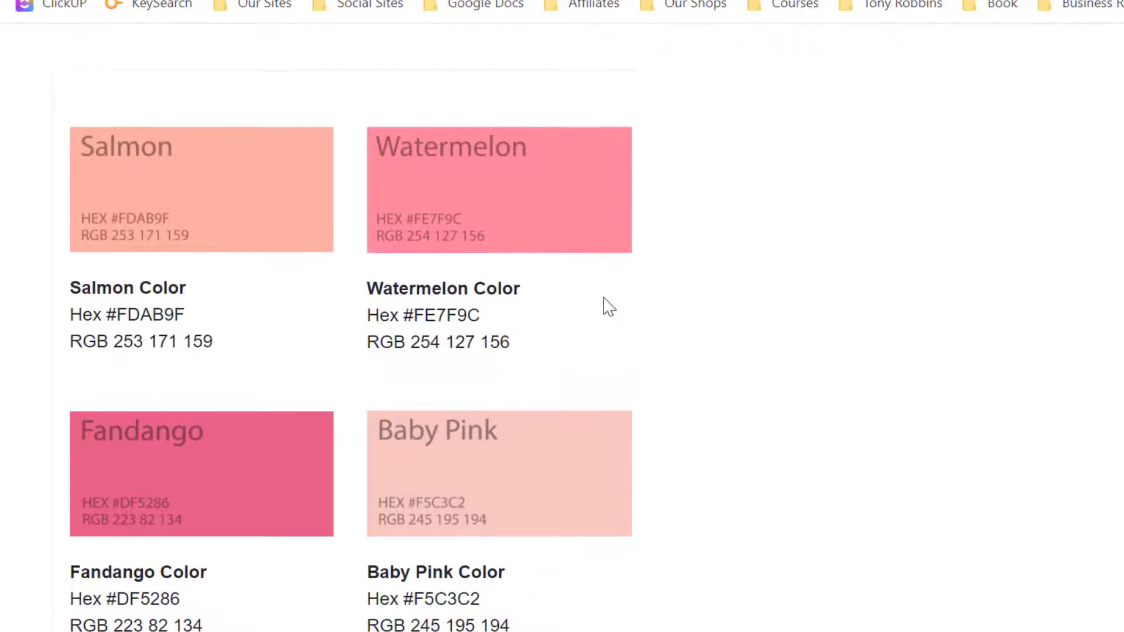
pyautogui.scroll(15, 605, 306)
pyautogui.scroll(-20, 339, 369)
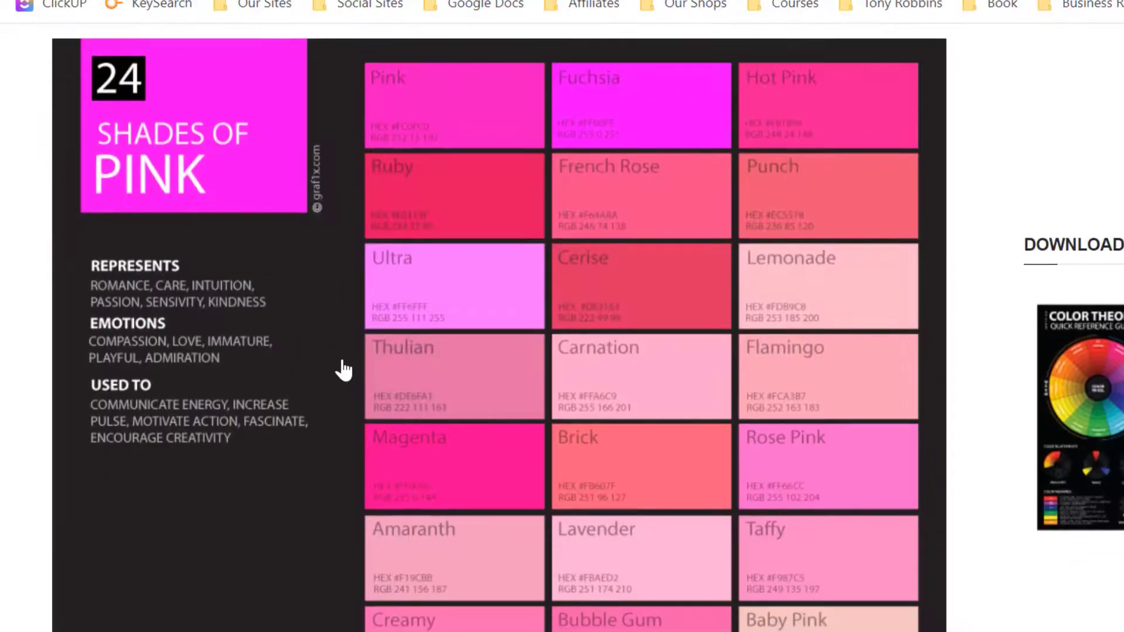
pyautogui.scroll(9, 375, 292)
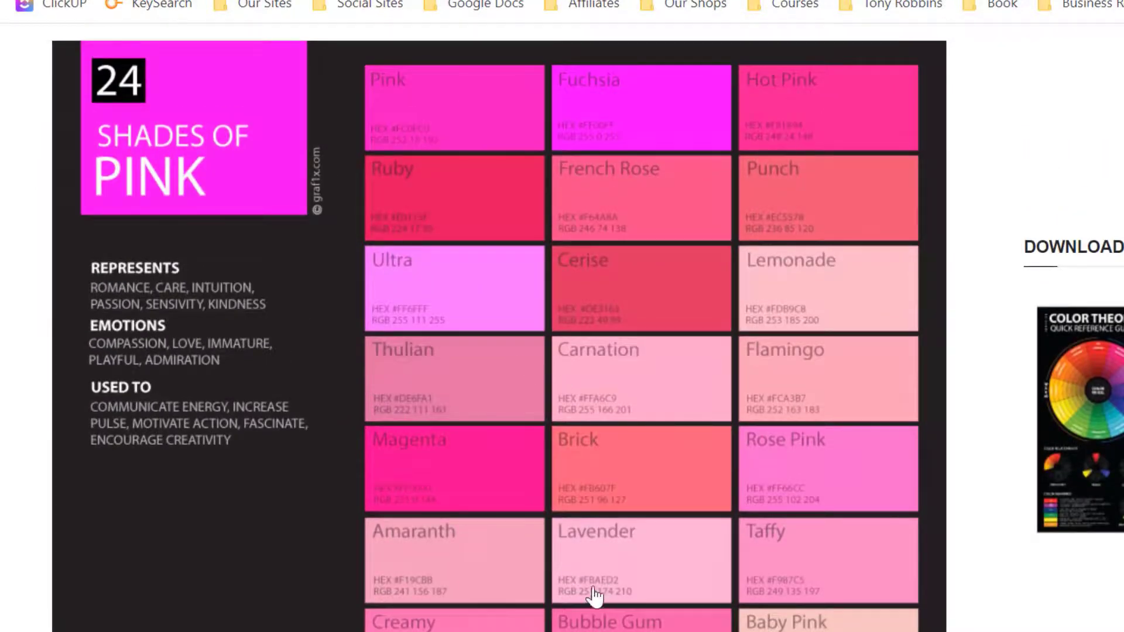
pyautogui.scroll(-4, 678, 621)
pyautogui.scroll(-18, 627, 477)
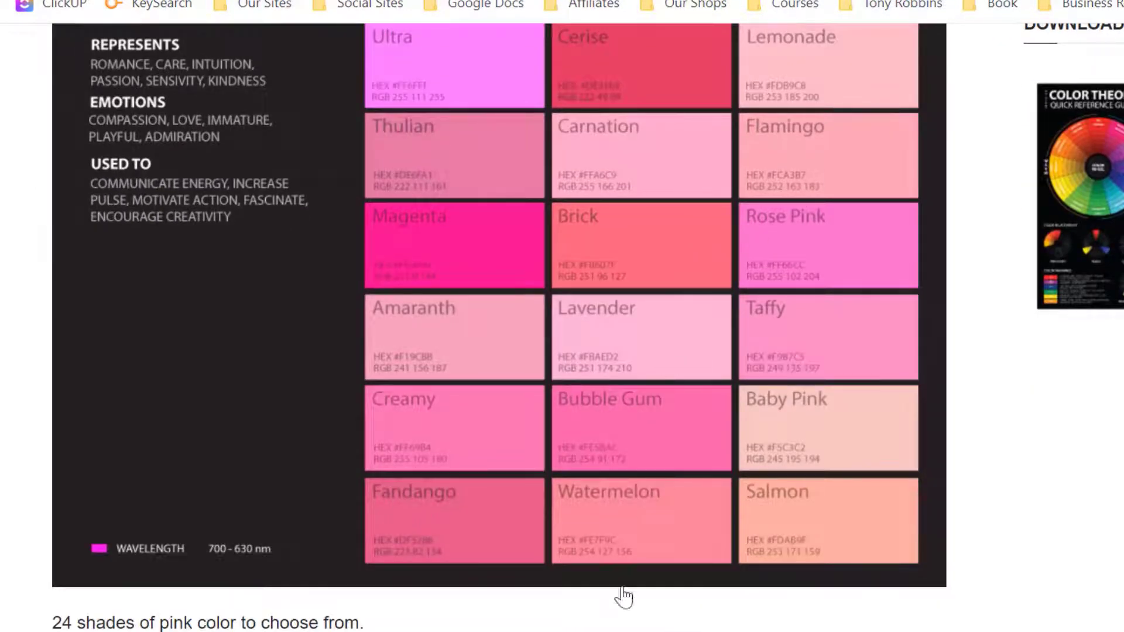
pyautogui.scroll(-20, 629, 478)
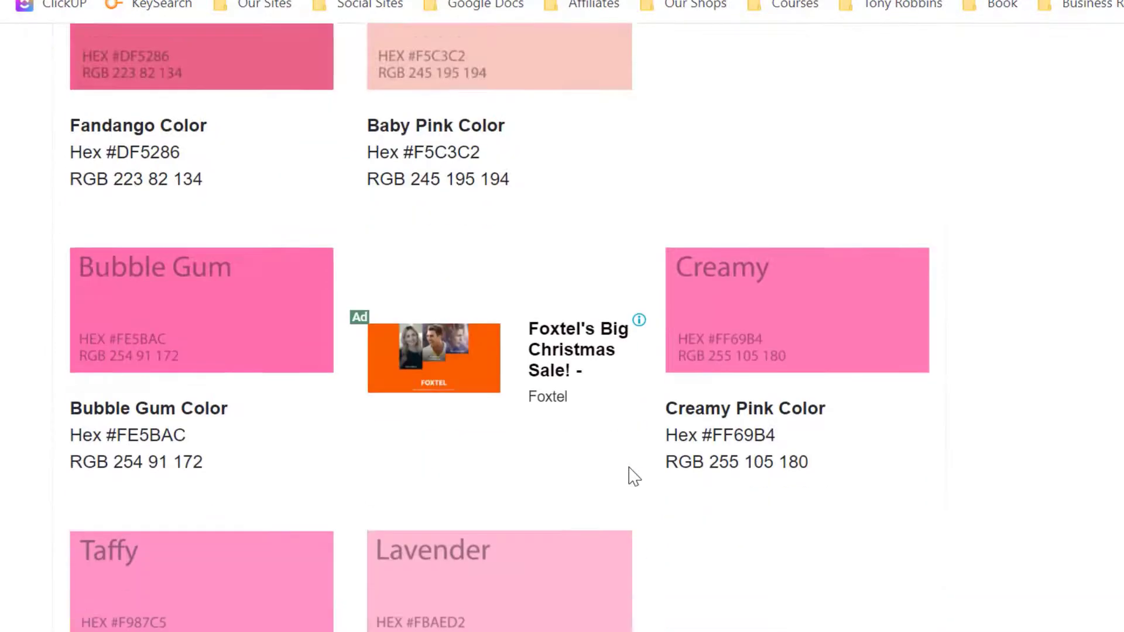
pyautogui.scroll(-19, 630, 478)
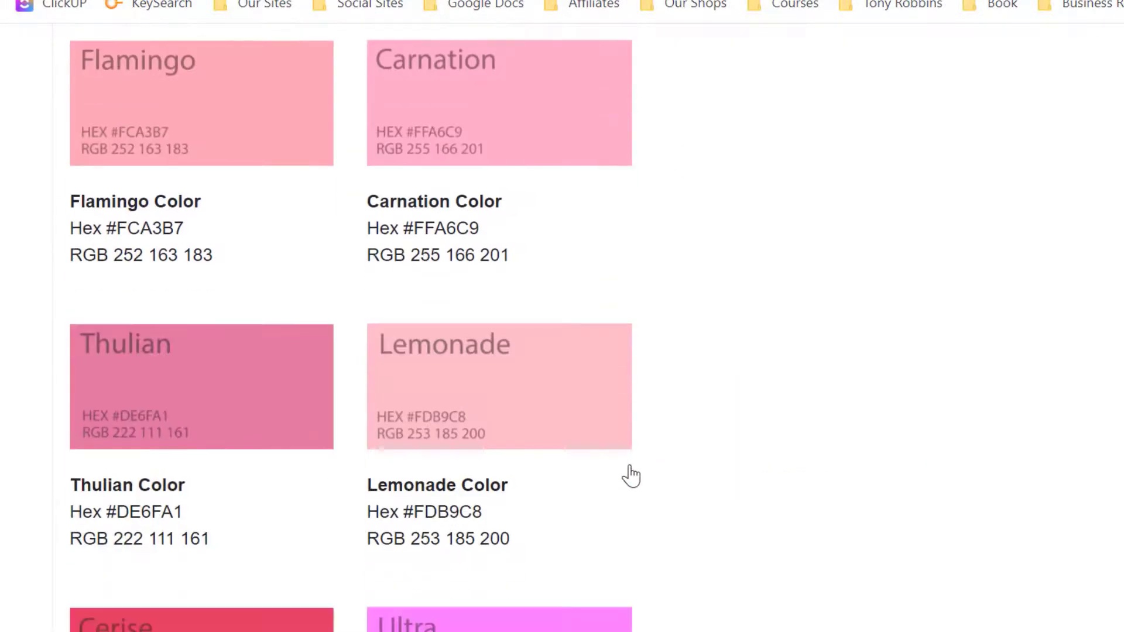
pyautogui.scroll(20, 629, 465)
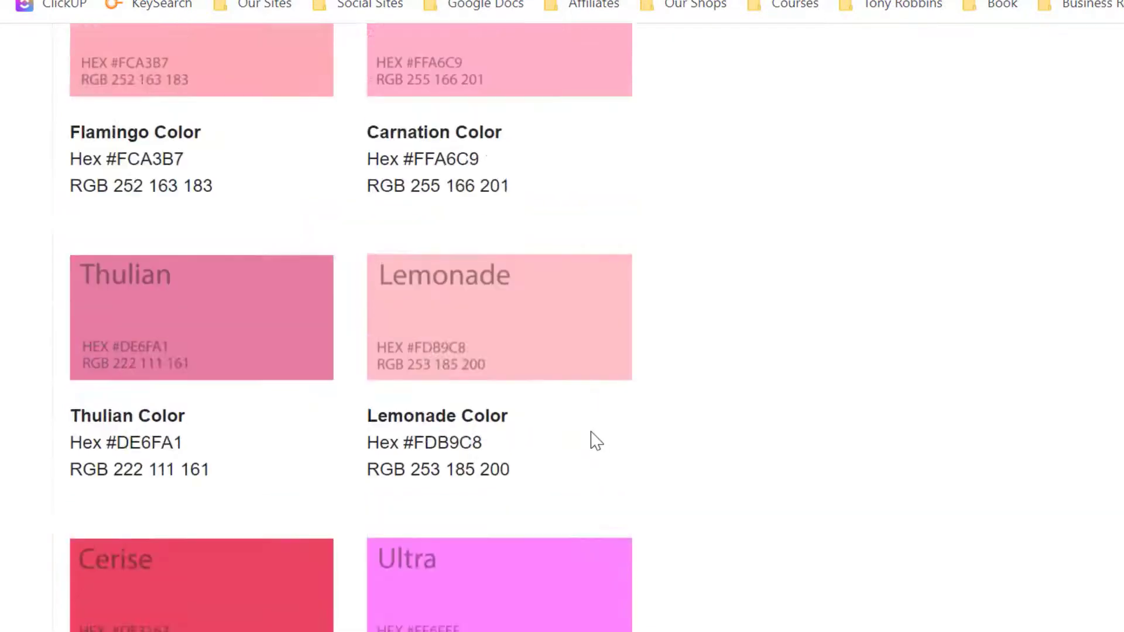
pyautogui.scroll(-4, 465, 614)
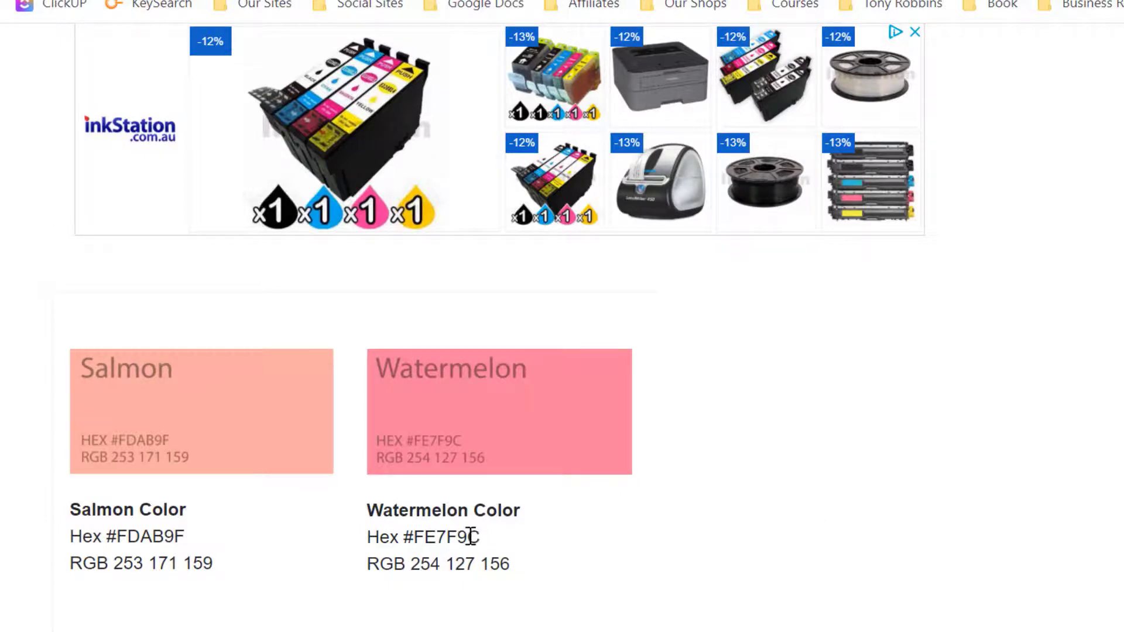
pyautogui.moveTo(475, 536); pyautogui.dragTo(404, 532)
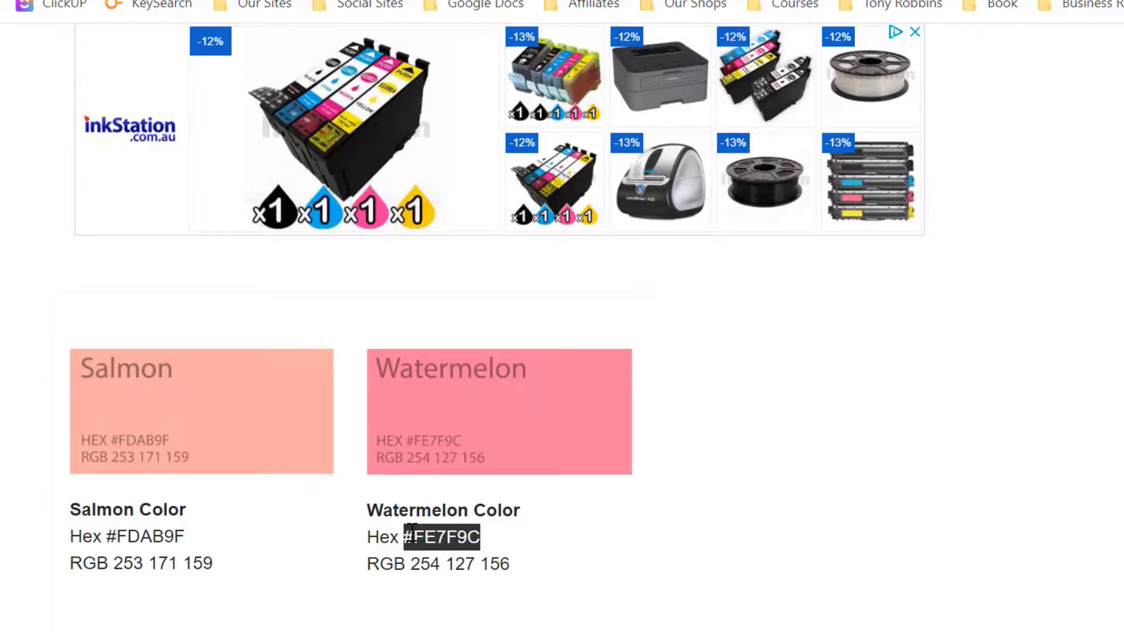
pyautogui.hotkey('ctrl', 'c')
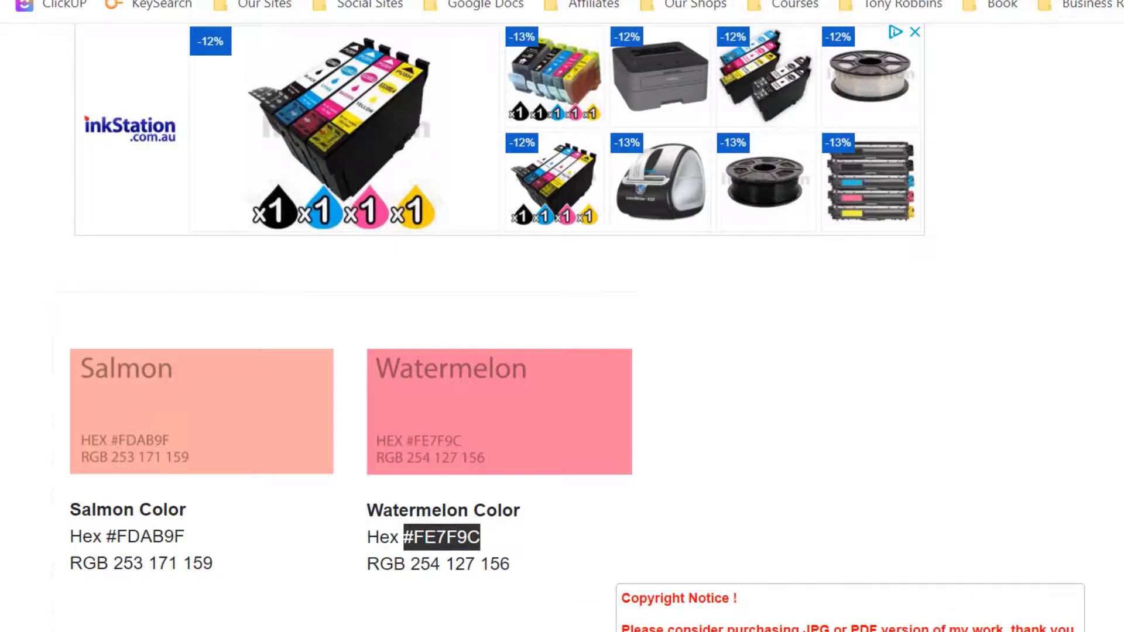
# Paste #fe7f9c into the dress layer's hex field, undoing an accidental URL paste first
pyautogui.click(954, 580)
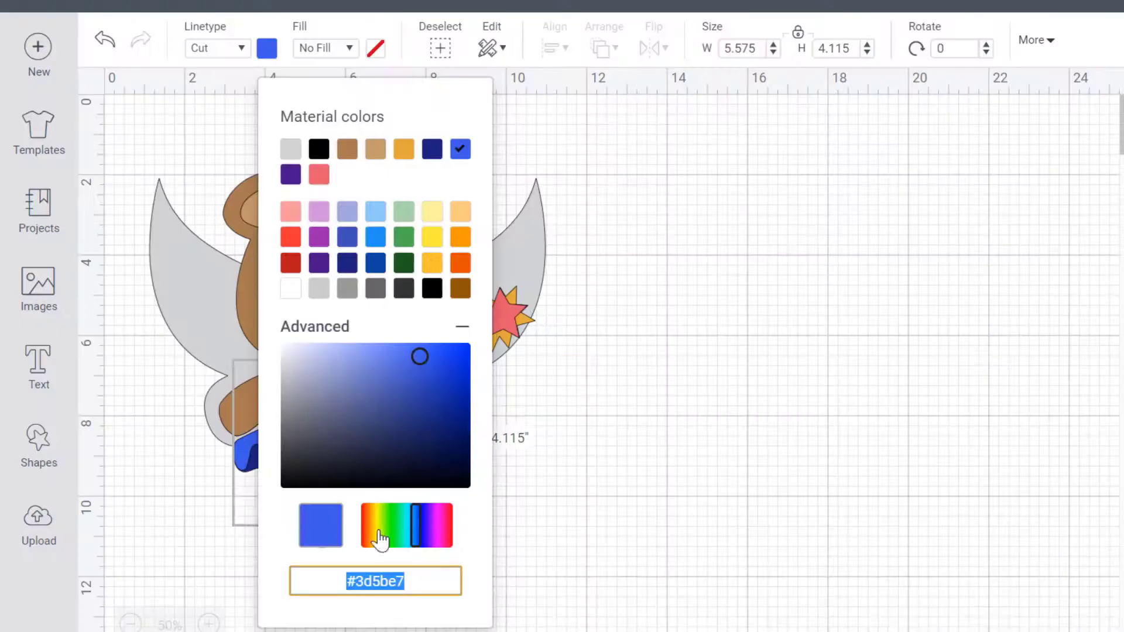
pyautogui.hotkey('ctrl', 'v')
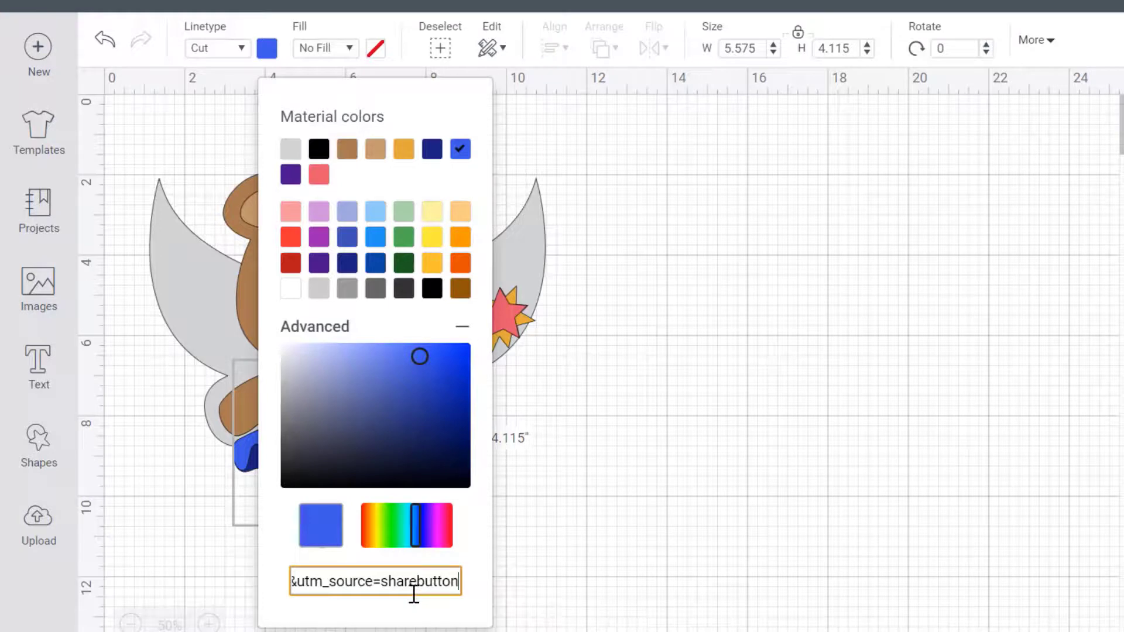
pyautogui.hotkey('ctrl', 'z')
pyautogui.hotkey('ctrl', 'v')
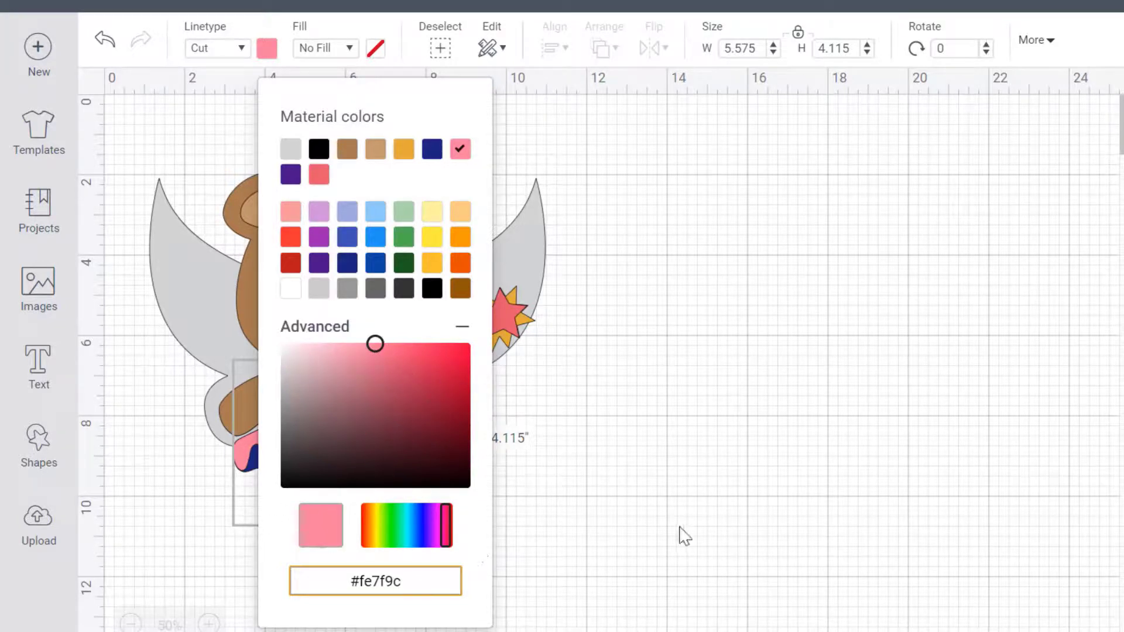
pyautogui.click(696, 454)
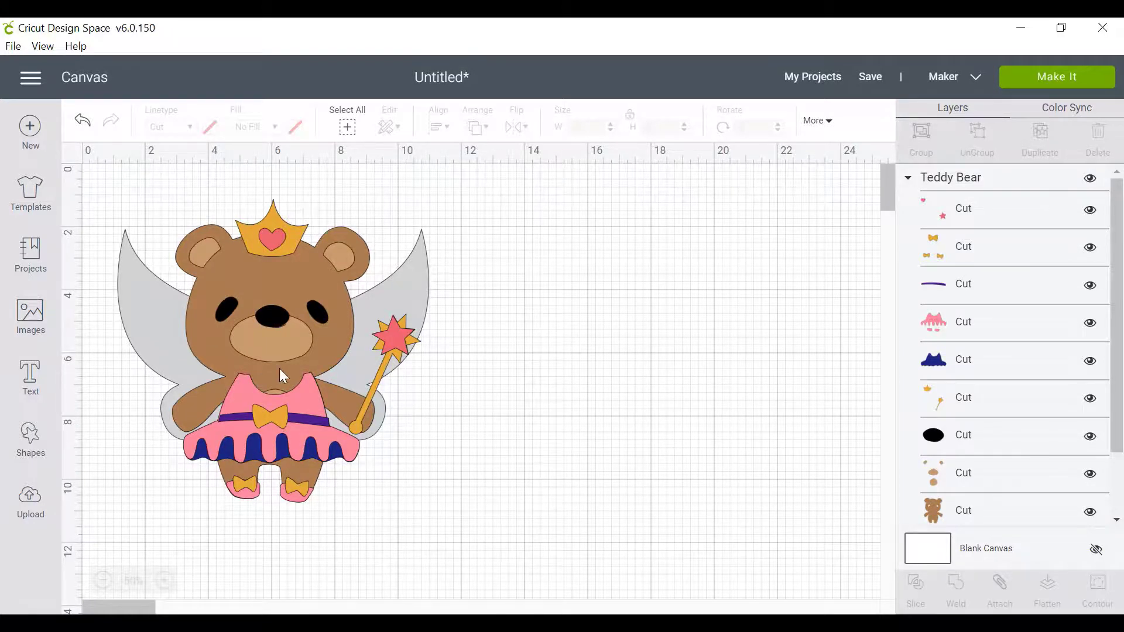
# Colour the dark blue skirt ruffle layer pink from the Linetype swatch
pyautogui.click(971, 216)
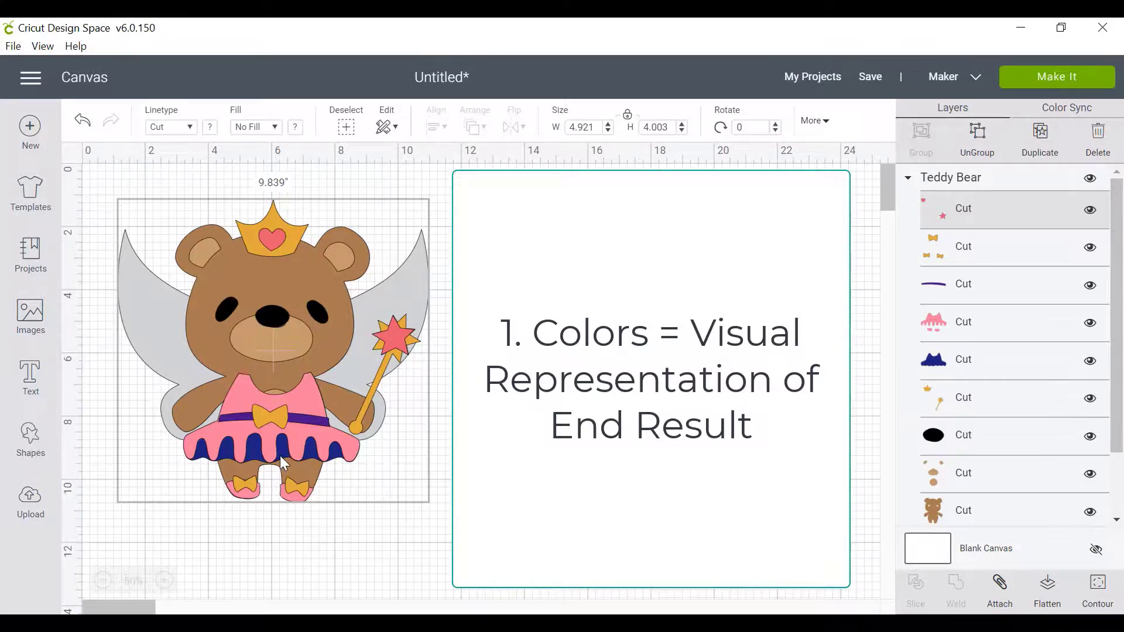
pyautogui.click(989, 364)
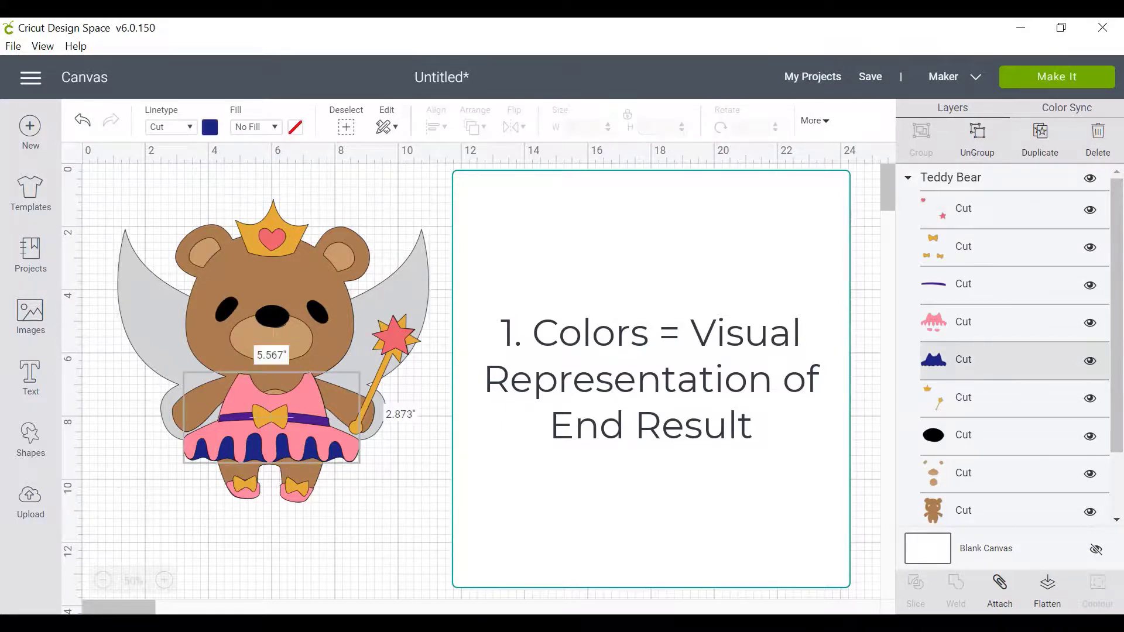
pyautogui.click(209, 127)
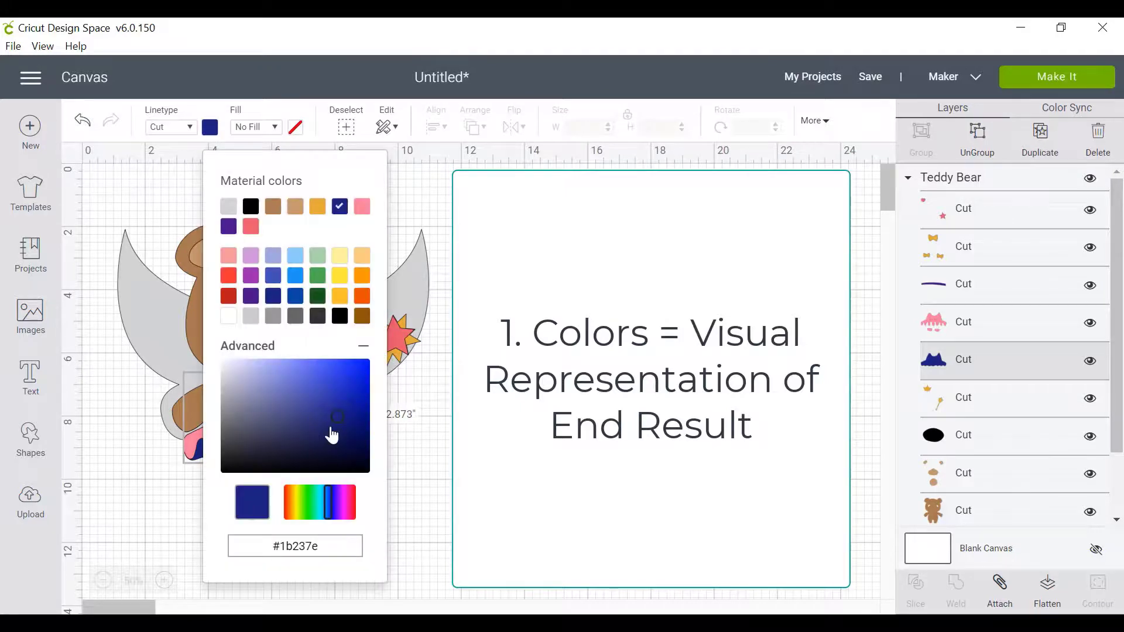
pyautogui.click(250, 228)
pyautogui.click(606, 550)
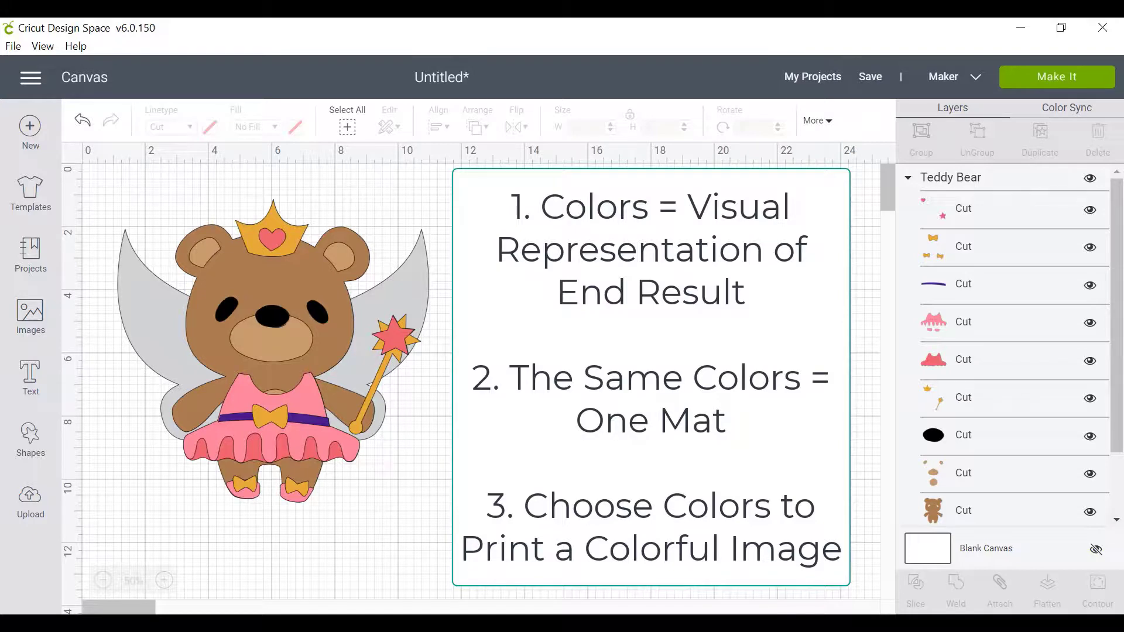
# Flatten the whole fairy bear into one Print Then Cut image, resized to 6.136 × 5.983 in near the canvas centre
pyautogui.moveTo(455, 546); pyautogui.dragTo(97, 169)
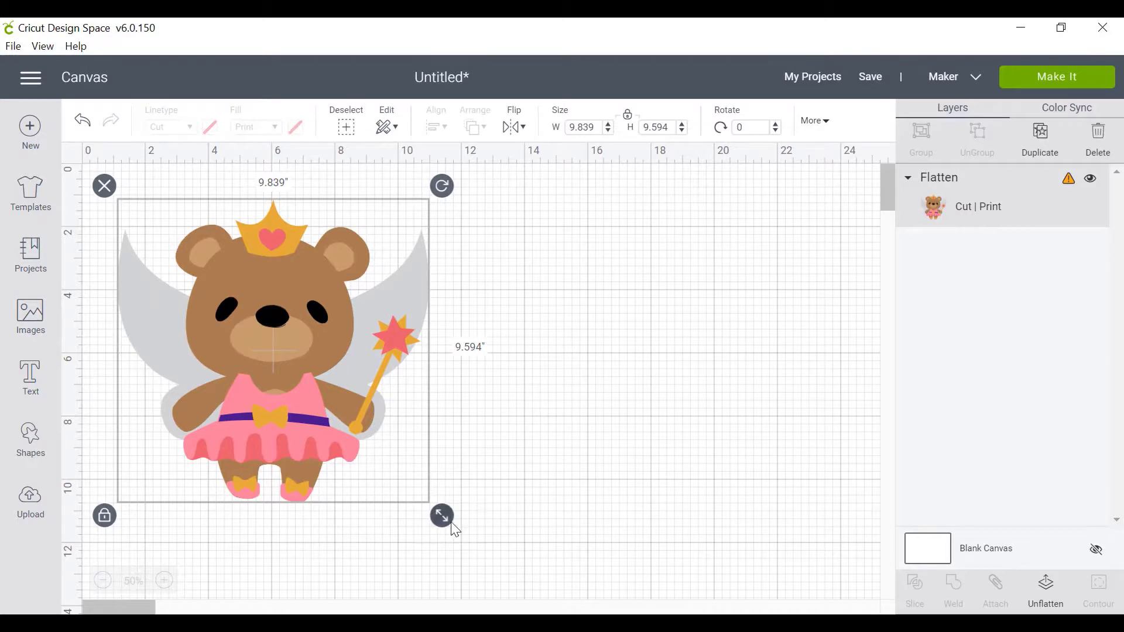
pyautogui.moveTo(447, 519); pyautogui.dragTo(291, 409)
pyautogui.moveTo(280, 352); pyautogui.dragTo(515, 380)
pyautogui.click(462, 446)
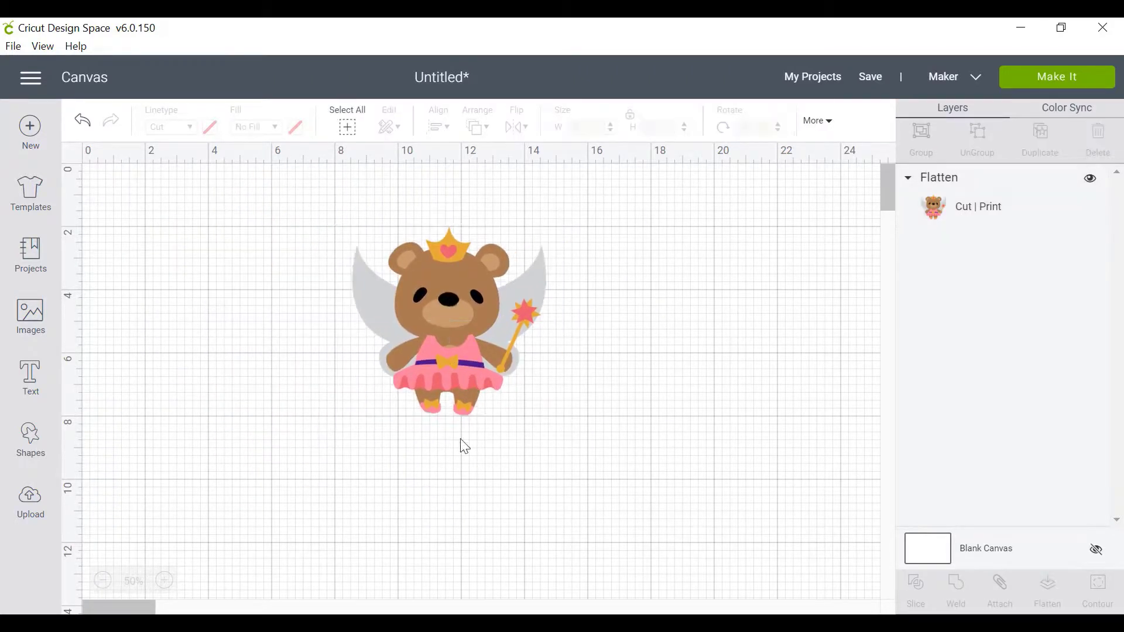
pyautogui.click(491, 389)
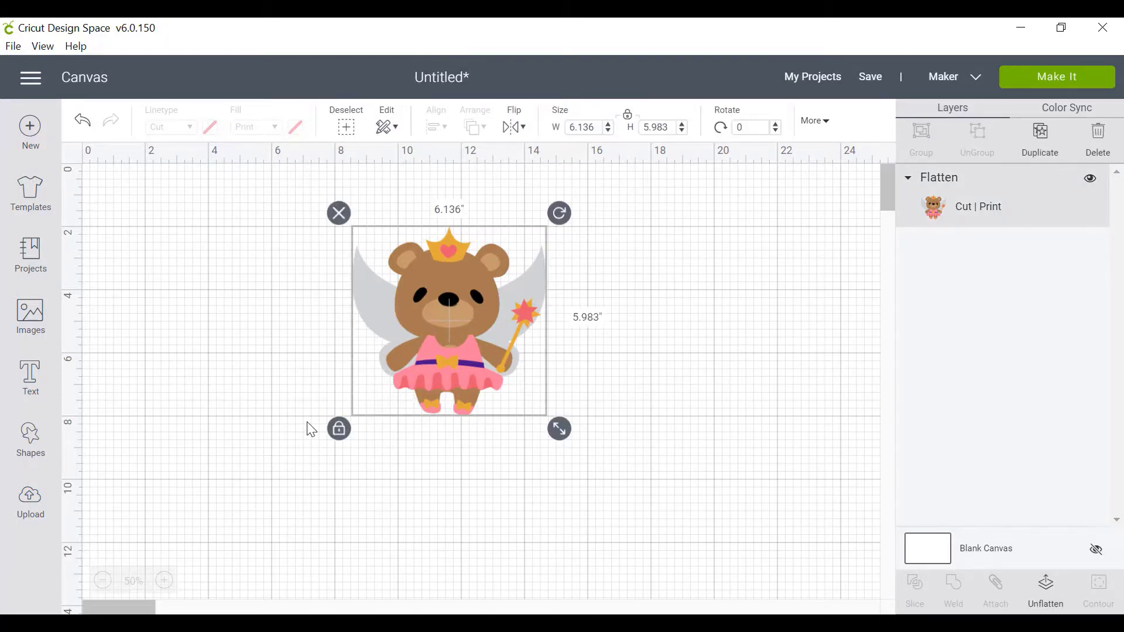
# Undo the flatten and resize, restoring the Teddy Bear group of Cut layers at 9.839 × 9.594 in
pyautogui.click(824, 313)
pyautogui.hotkey('ctrl', 'z')
pyautogui.hotkey('ctrl', 'z')
pyautogui.hotkey('ctrl', 'z')
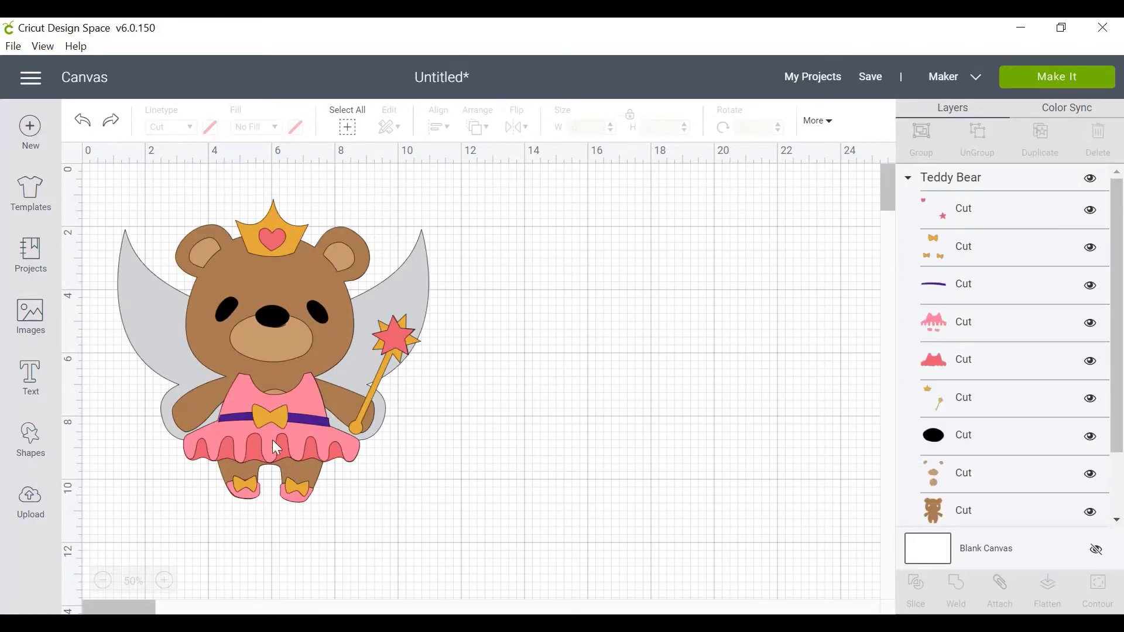
pyautogui.click(305, 390)
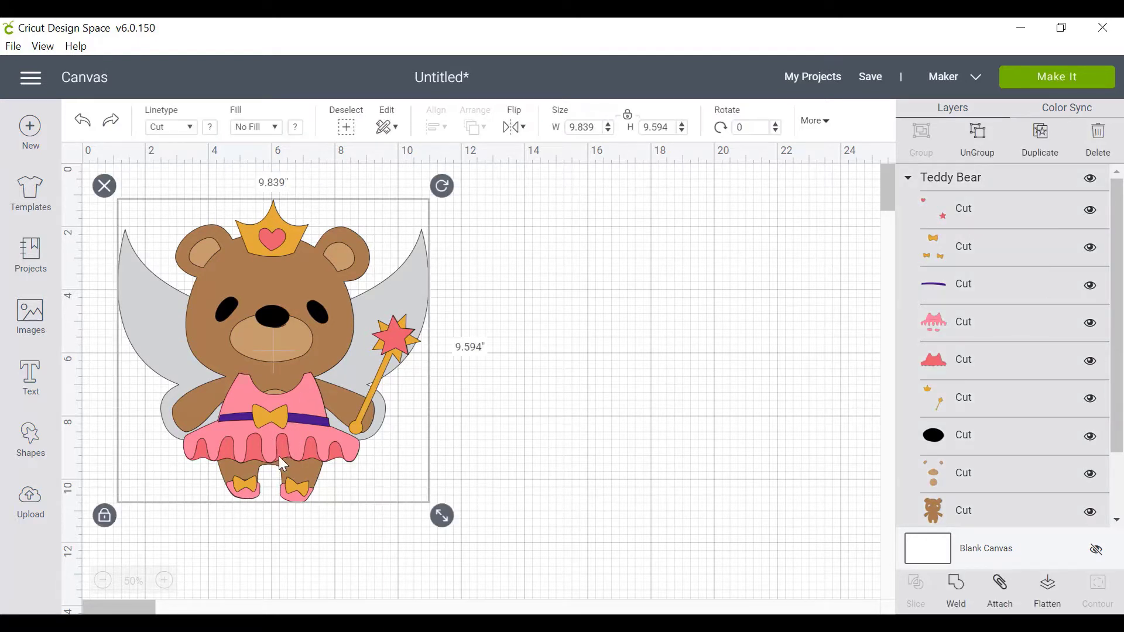